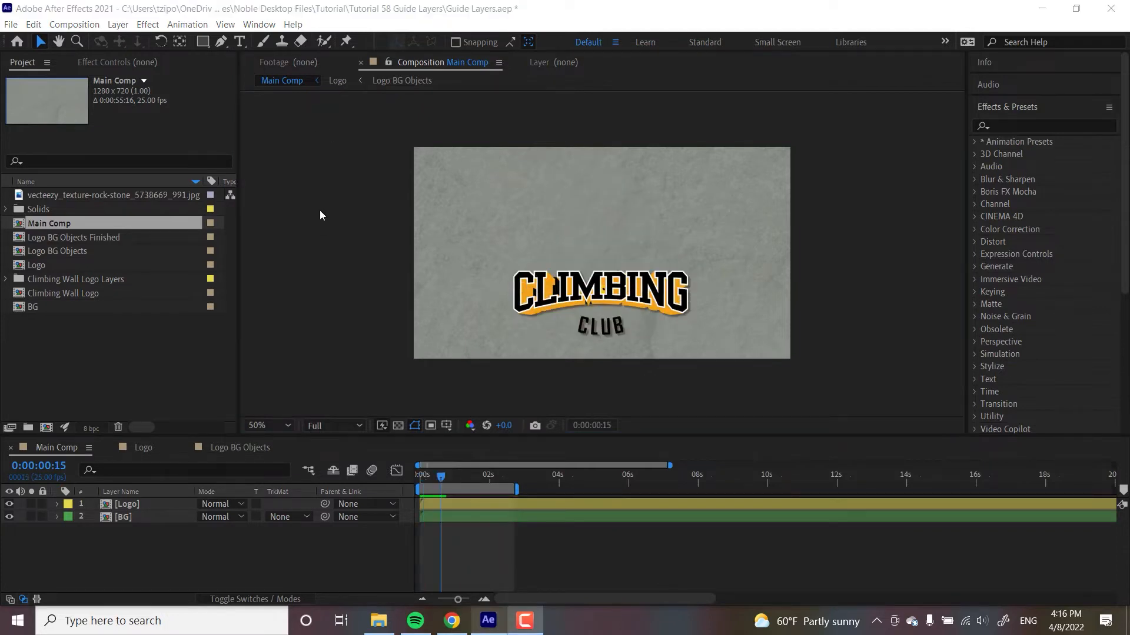
Open the Logo composition and preview its animation from the beginning
left_click(320, 217)
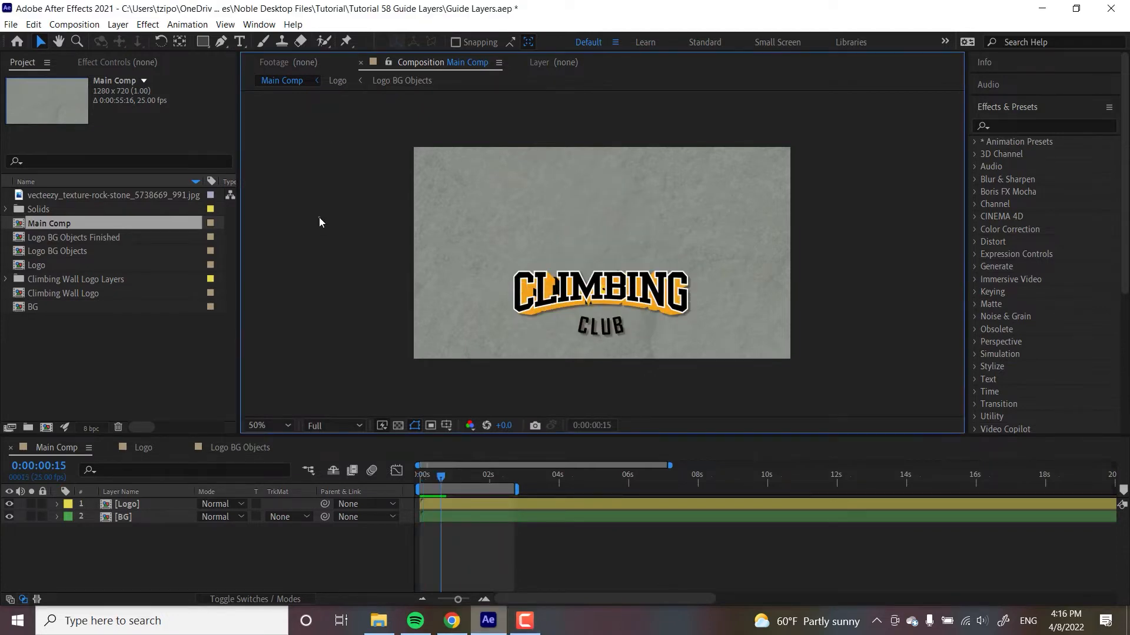
double_click(136, 508)
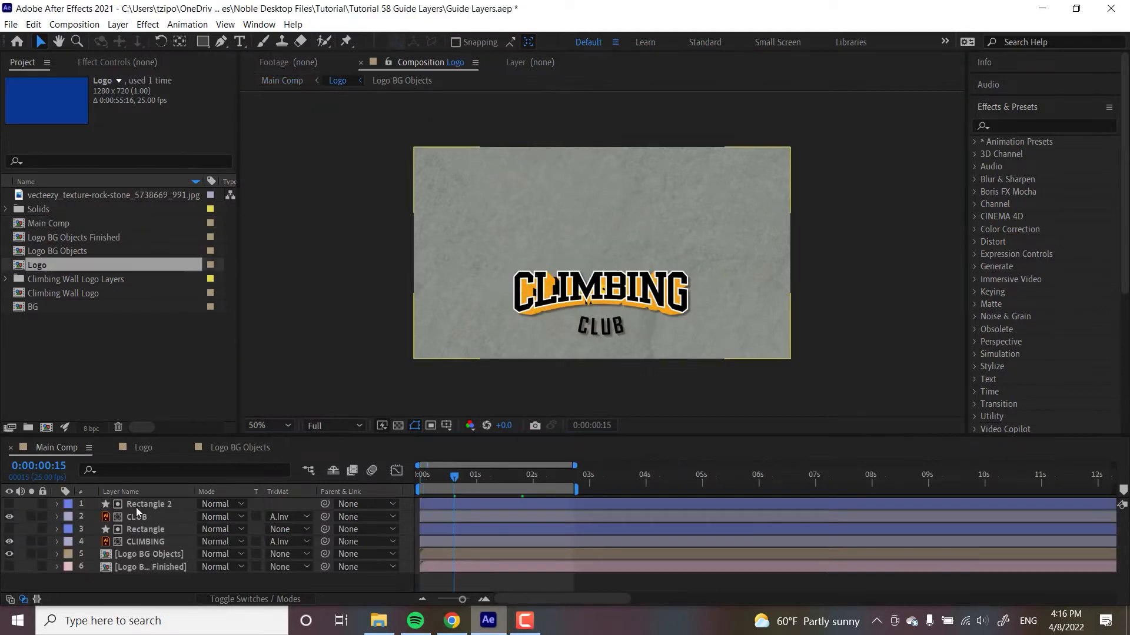
left_click_drag(429, 474, 403, 474)
left_click(288, 374)
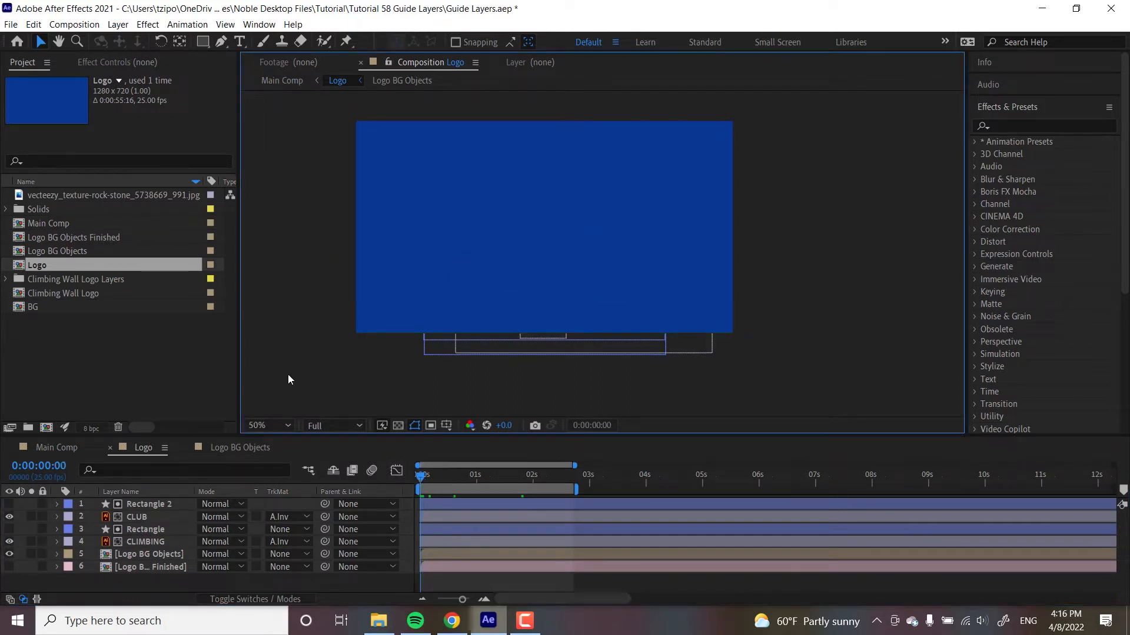
left_click_drag(449, 475, 411, 471)
left_click(336, 387)
key("space")
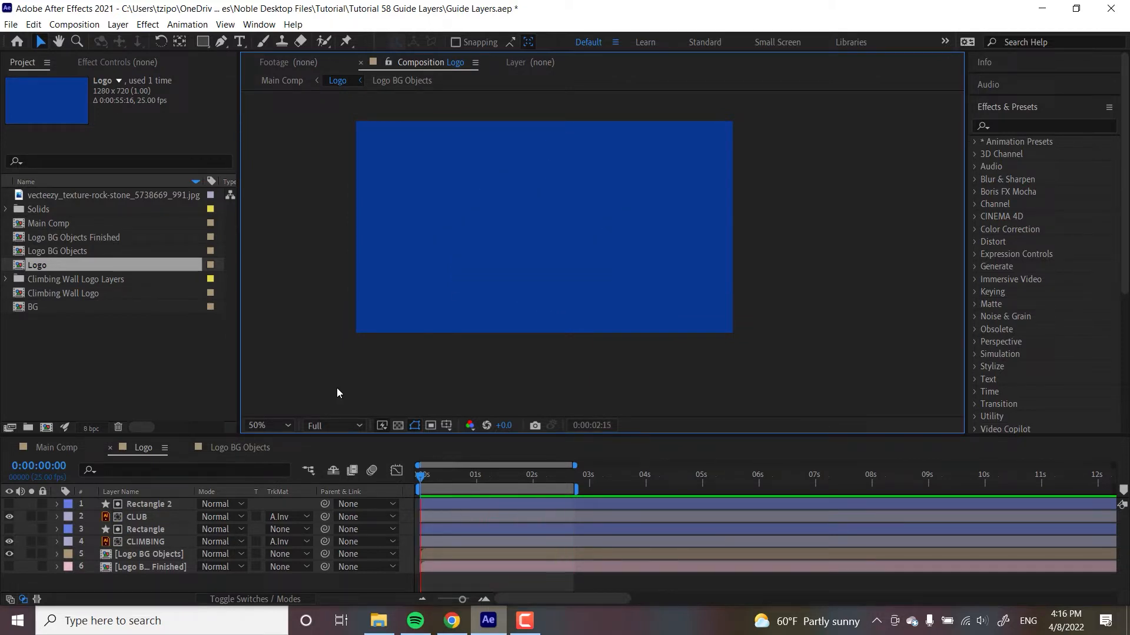
key("space")
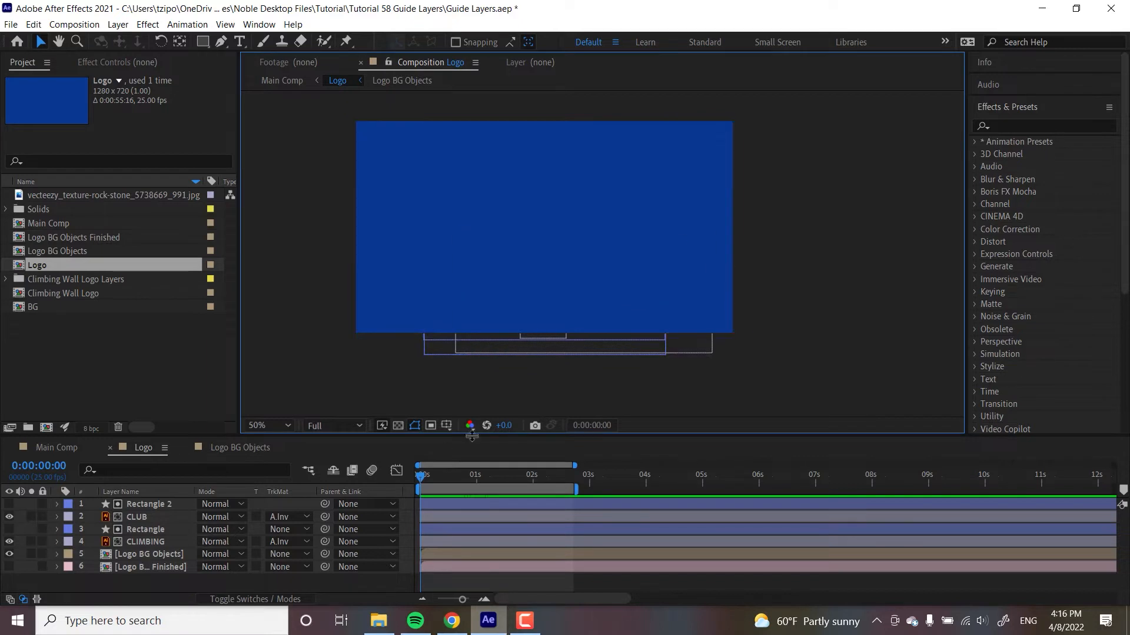
Check the visibility of the Logo BG Objects layer at 0:00:01:00, open its nested composition and preview the animation from the start
left_click(475, 478)
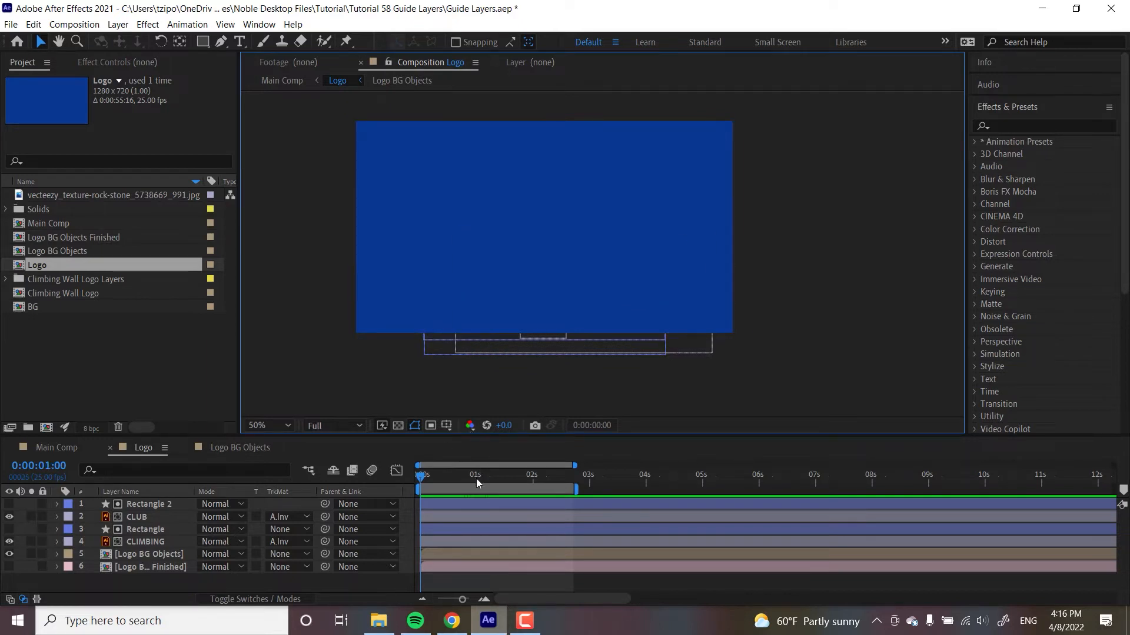
left_click(13, 556)
left_click(13, 556)
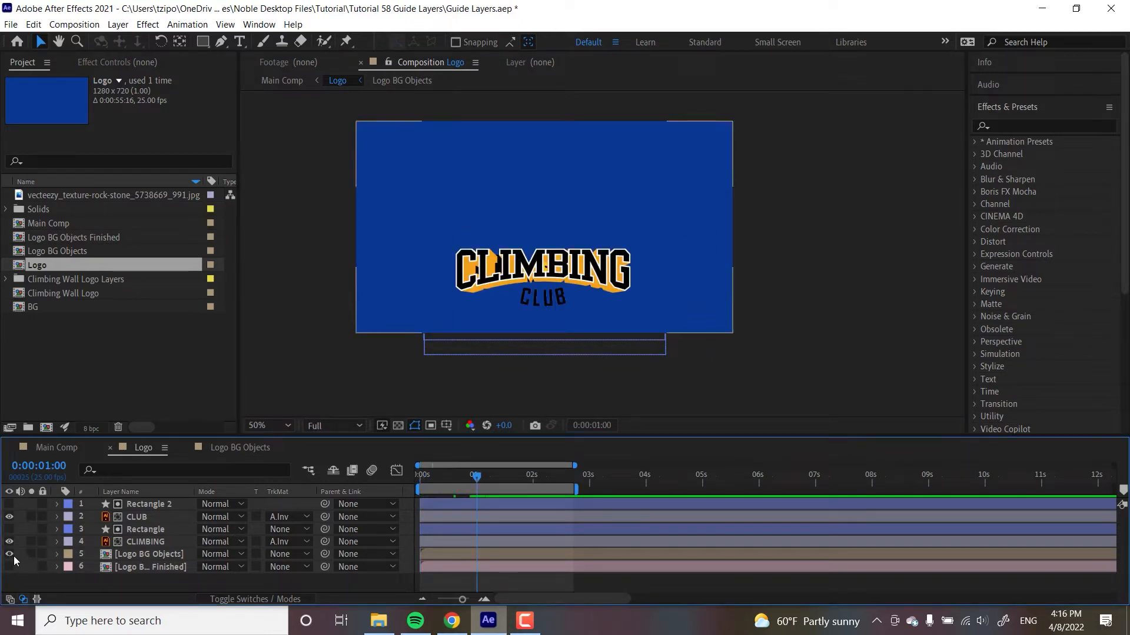
double_click(165, 554)
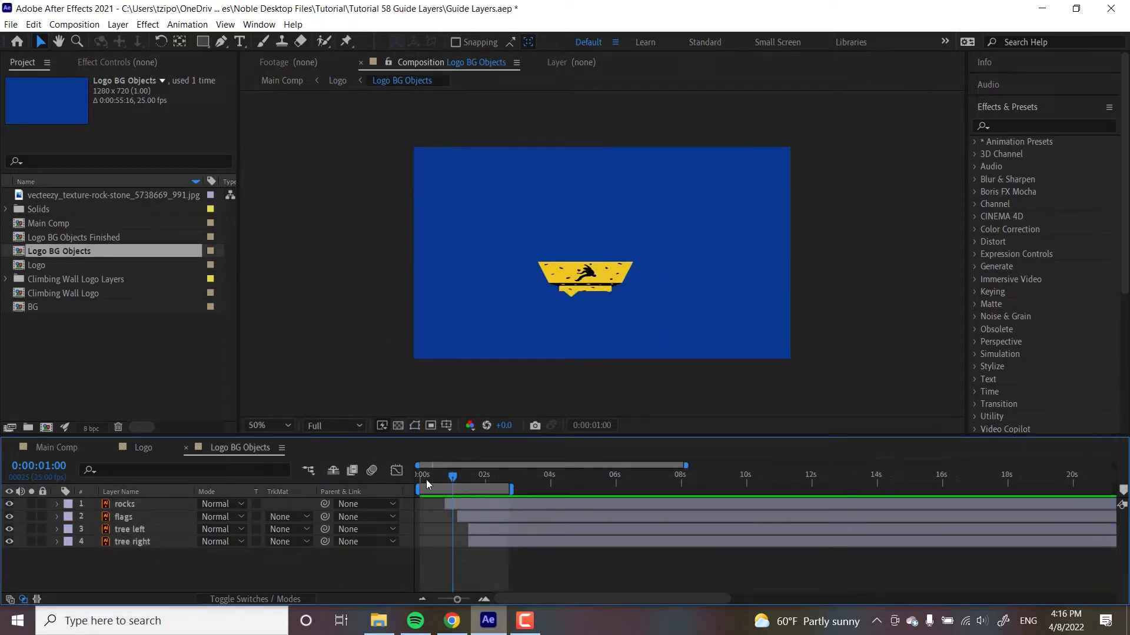
left_click_drag(426, 479, 397, 478)
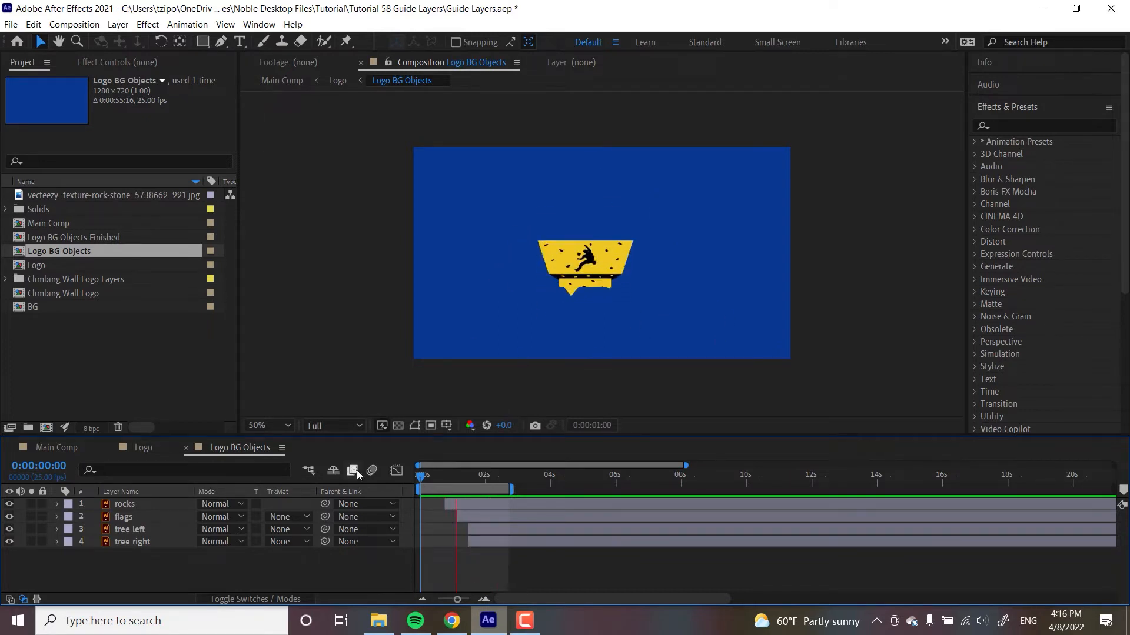
left_click(362, 368)
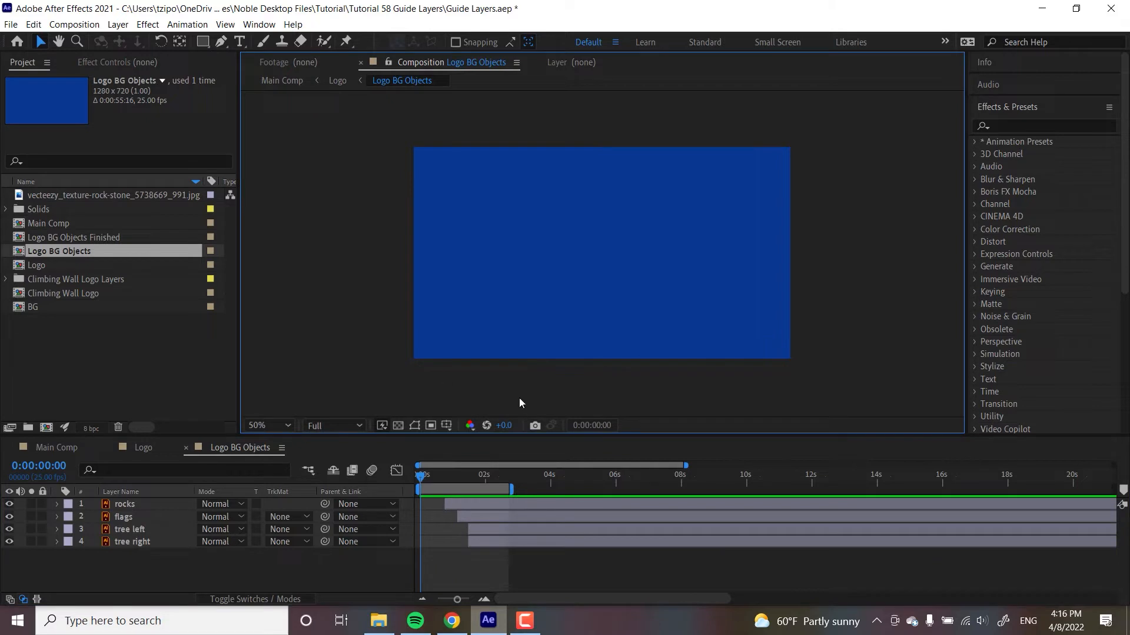
Try moving the right trees inward and the rocks slightly right and down, checking the fit in the Logo composition
left_click(464, 476)
left_click_drag(475, 479, 483, 479)
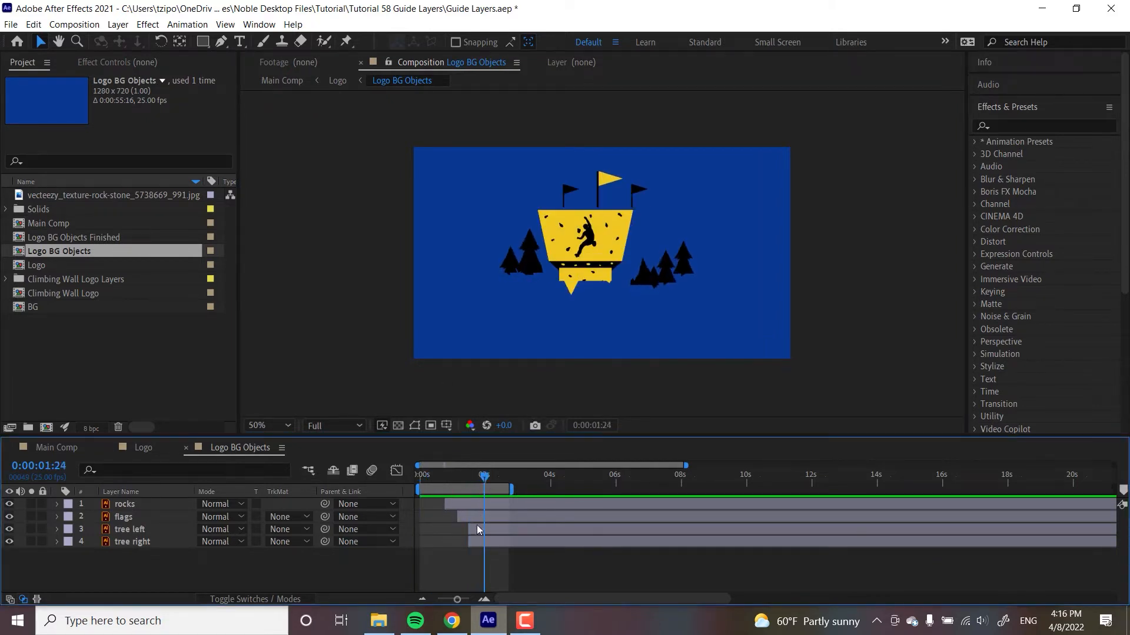
left_click(488, 542)
left_click_drag(683, 270, 660, 275)
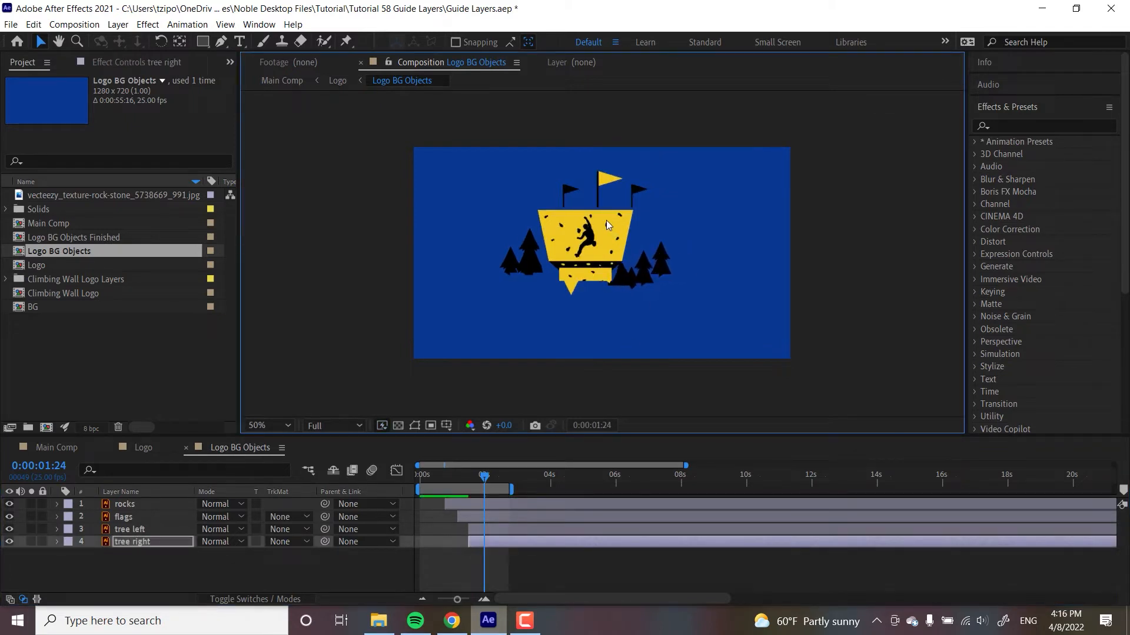
left_click_drag(606, 220, 621, 226)
left_click(146, 448)
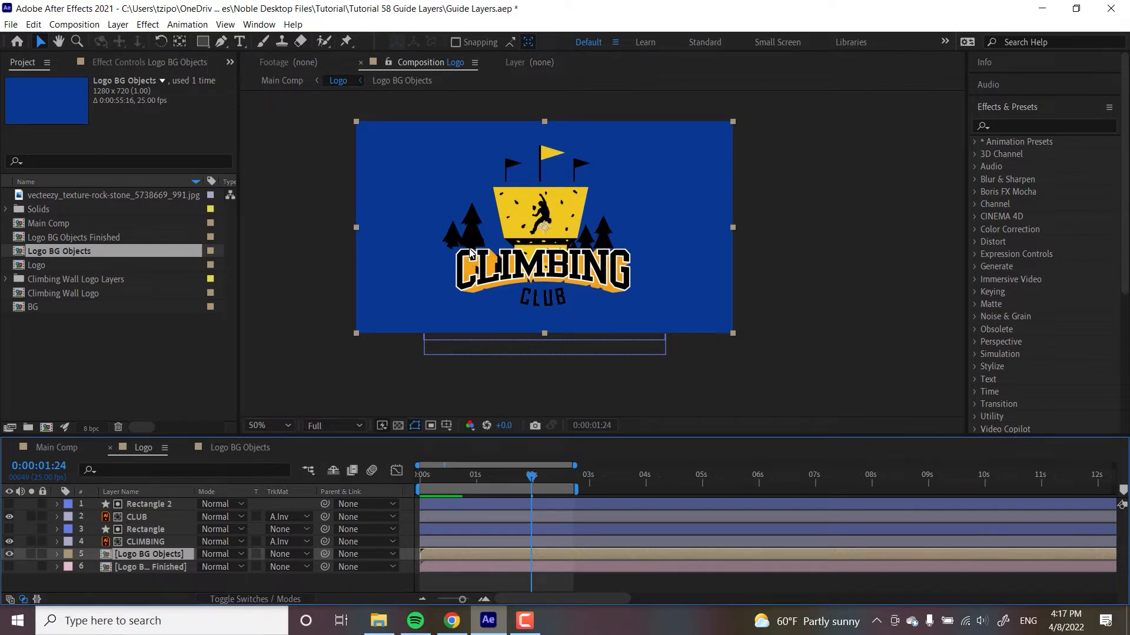
Try moving the left trees inward and lowering the flags toward the rocks in Logo BG Objects
left_click(242, 450)
left_click(137, 530)
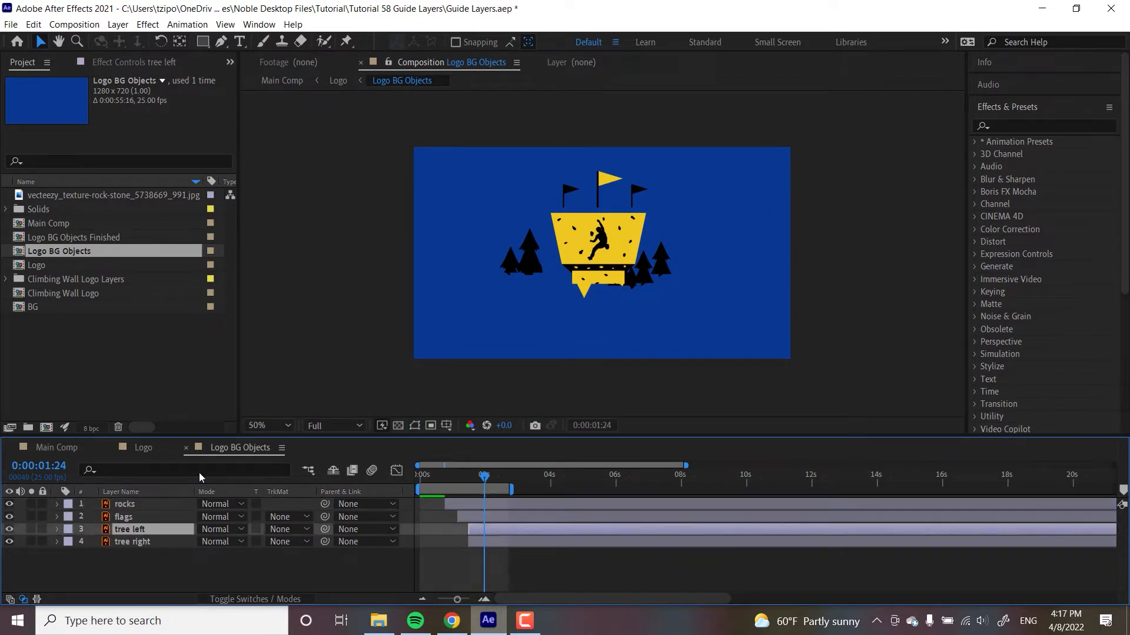
left_click_drag(535, 259, 564, 266)
key("ctrl+z")
left_click(134, 520)
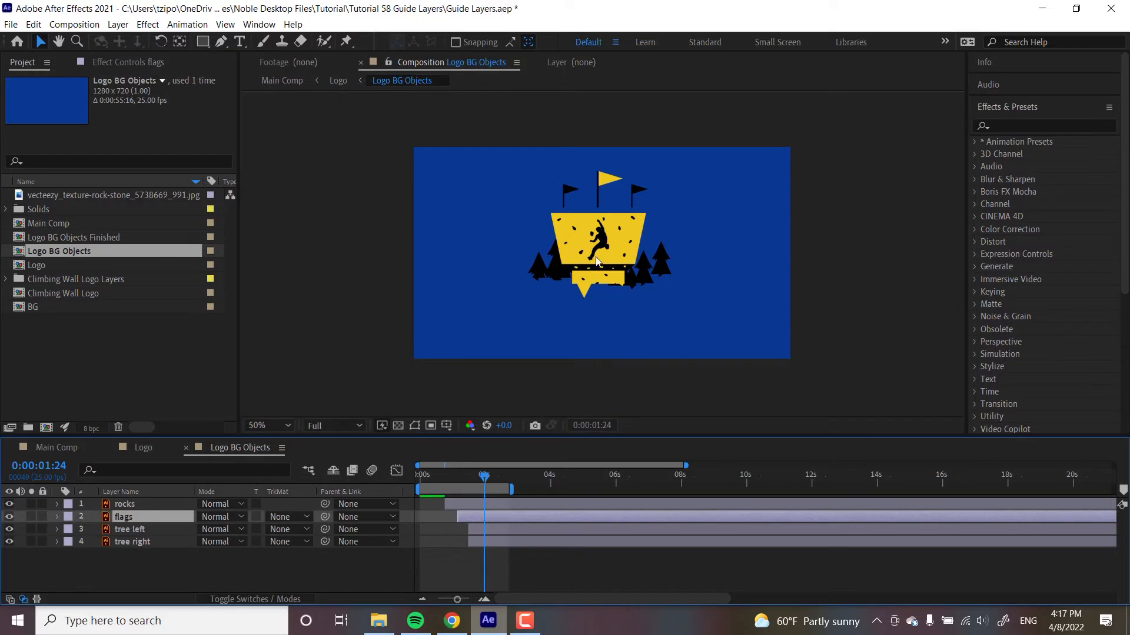
left_click_drag(604, 180, 605, 188)
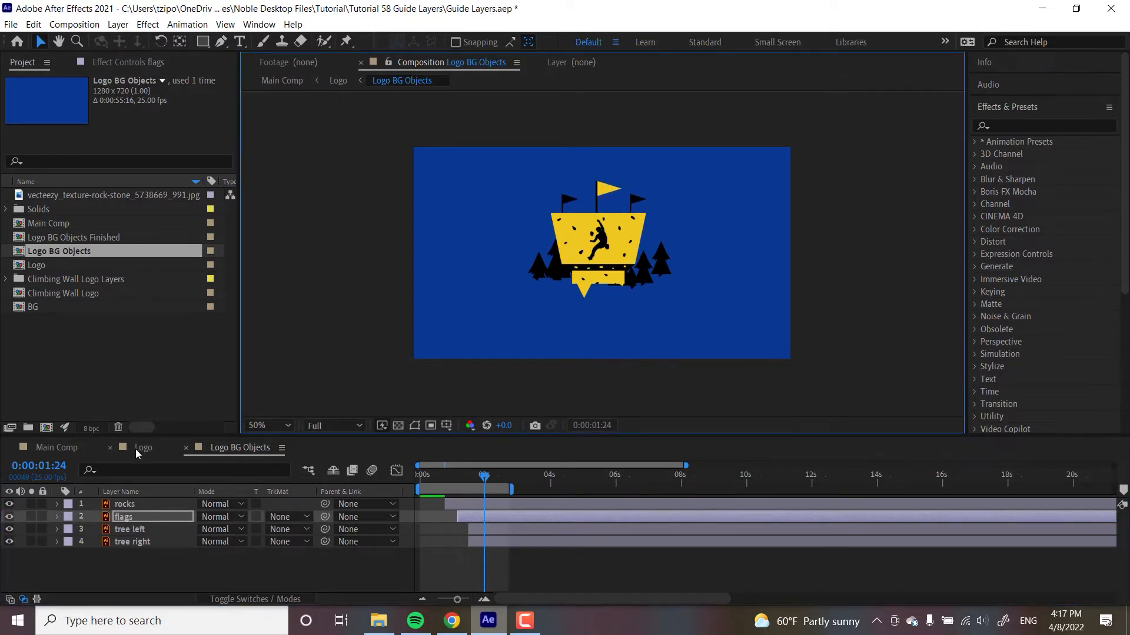
Check the artwork against the title in the Logo composition and undo the trial moves of the trees, rocks and flags
left_click(136, 450)
left_click_drag(462, 476, 535, 484)
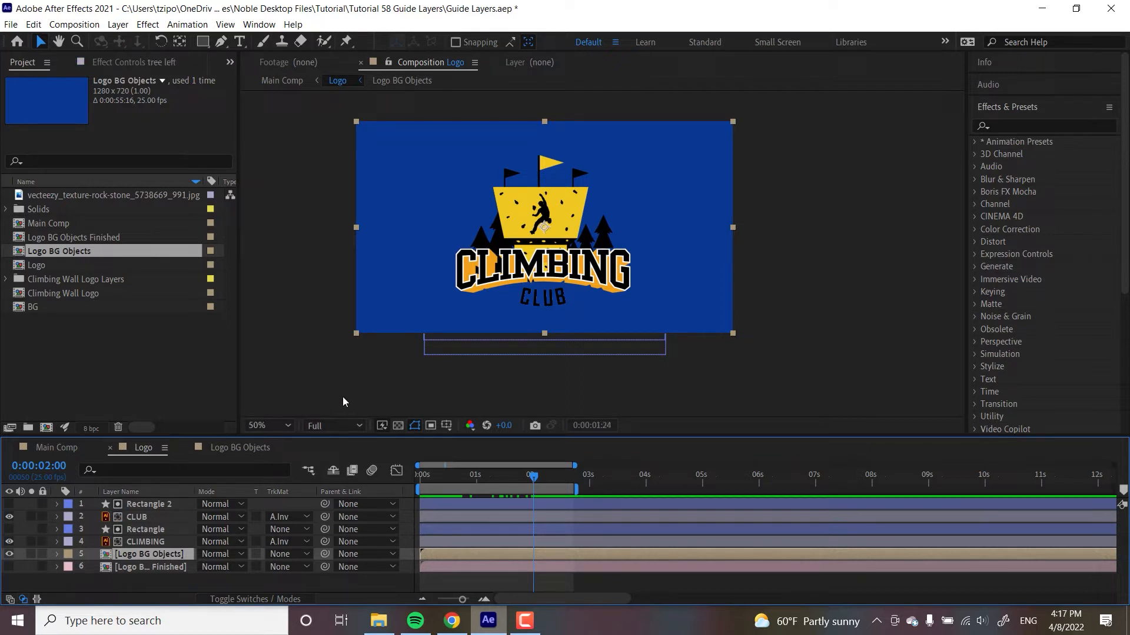
key("Page_Up")
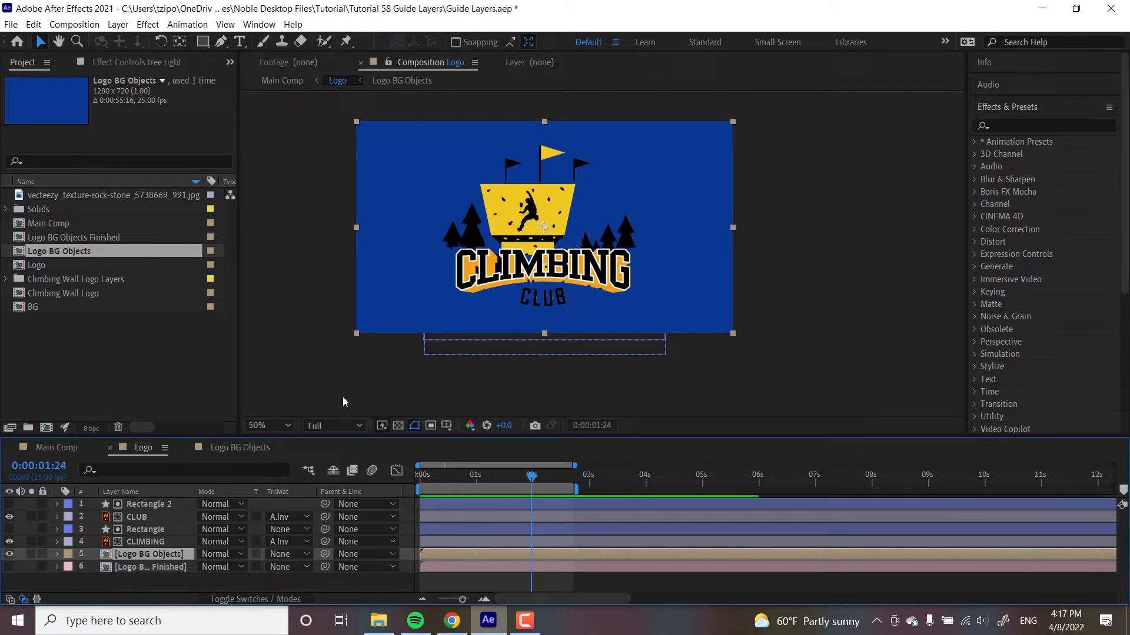
key("ctrl+z")
key("ctrl+z")
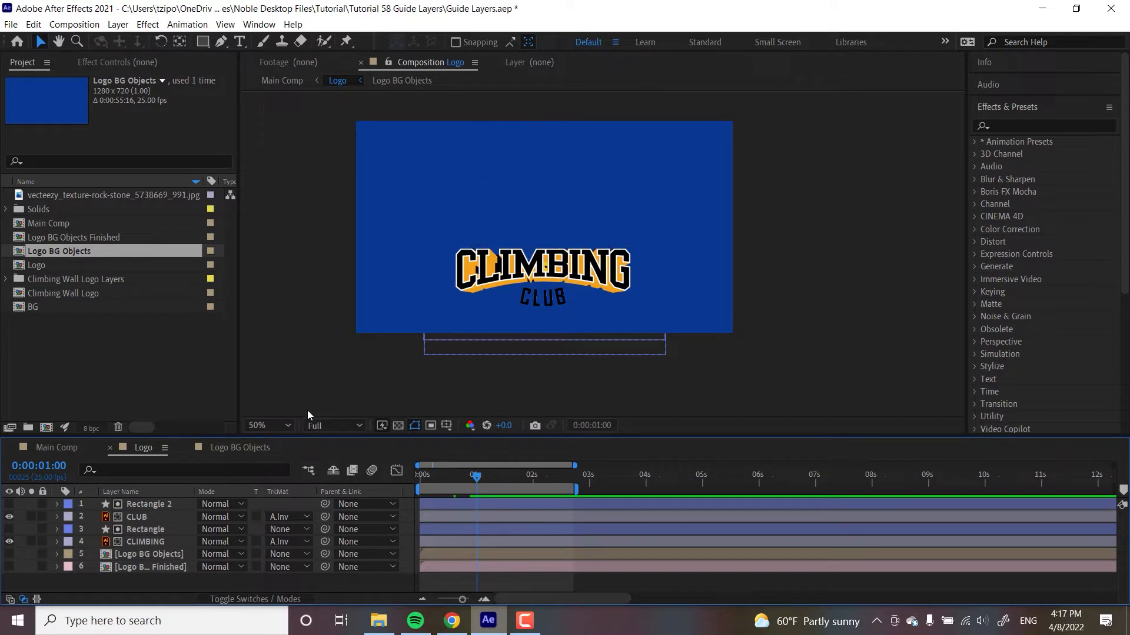
Copy the CLIMBING layer from Logo into the Logo BG Objects composition with the current time at 0:00:00:10
left_click(444, 478)
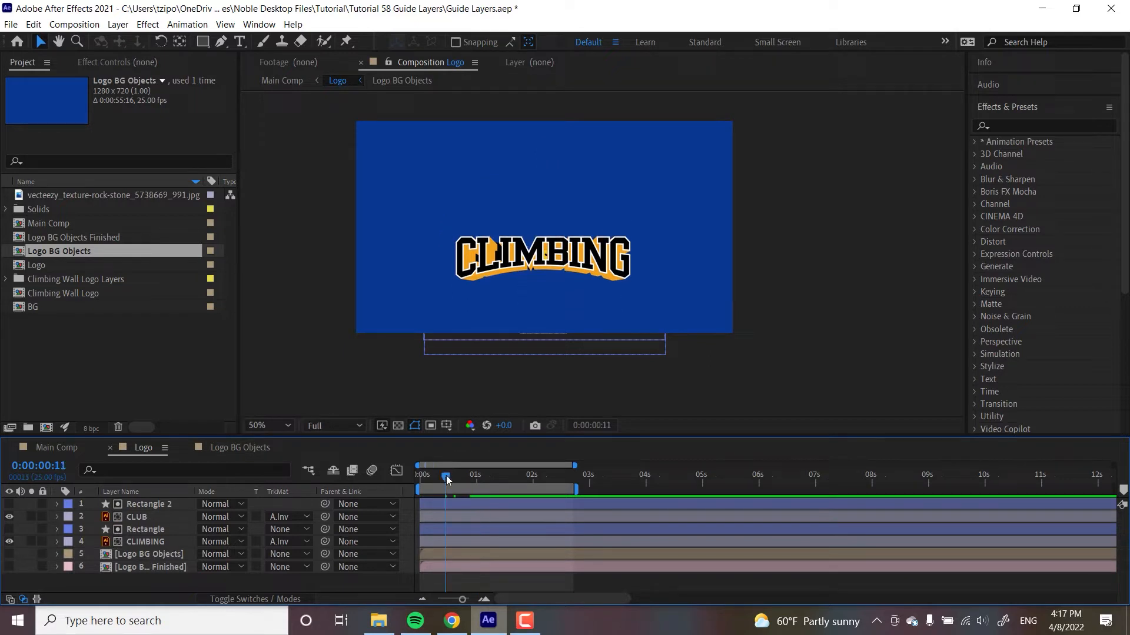
mouse_move(447, 479)
left_mouse_down()
mouse_move(420, 478)
mouse_move(443, 481)
left_mouse_up()
left_click(154, 541)
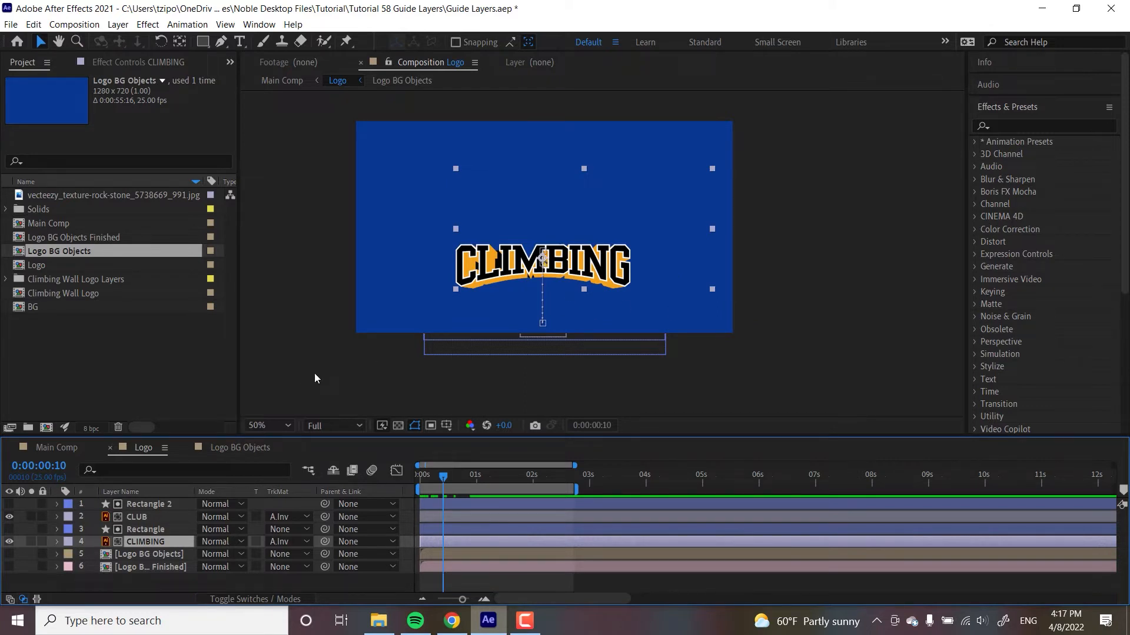
left_click(231, 448)
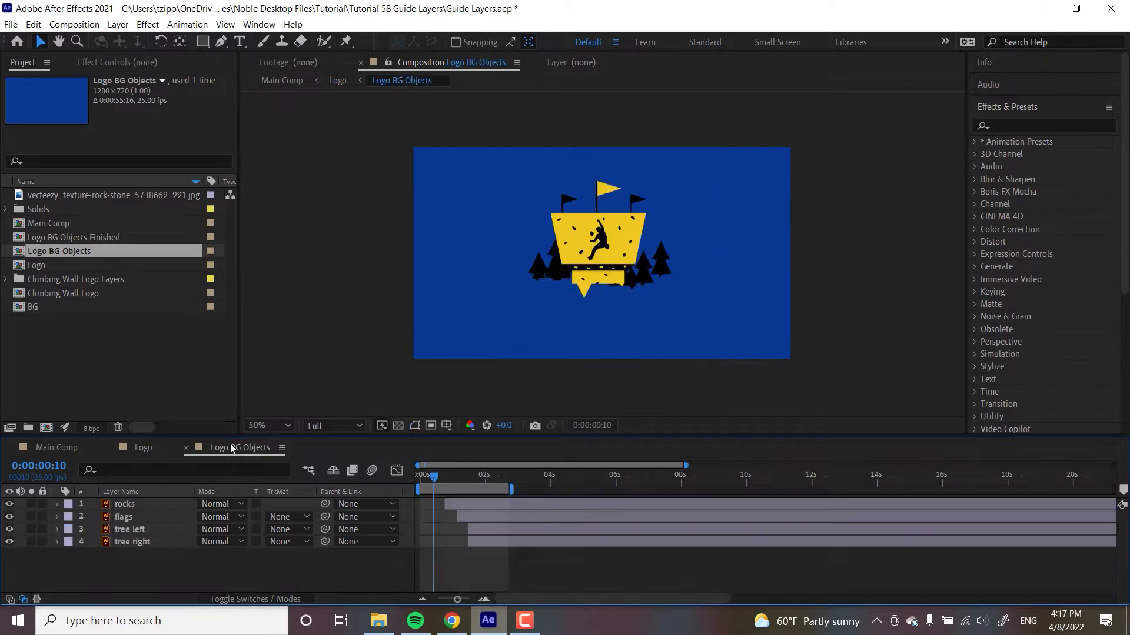
key("ctrl+v")
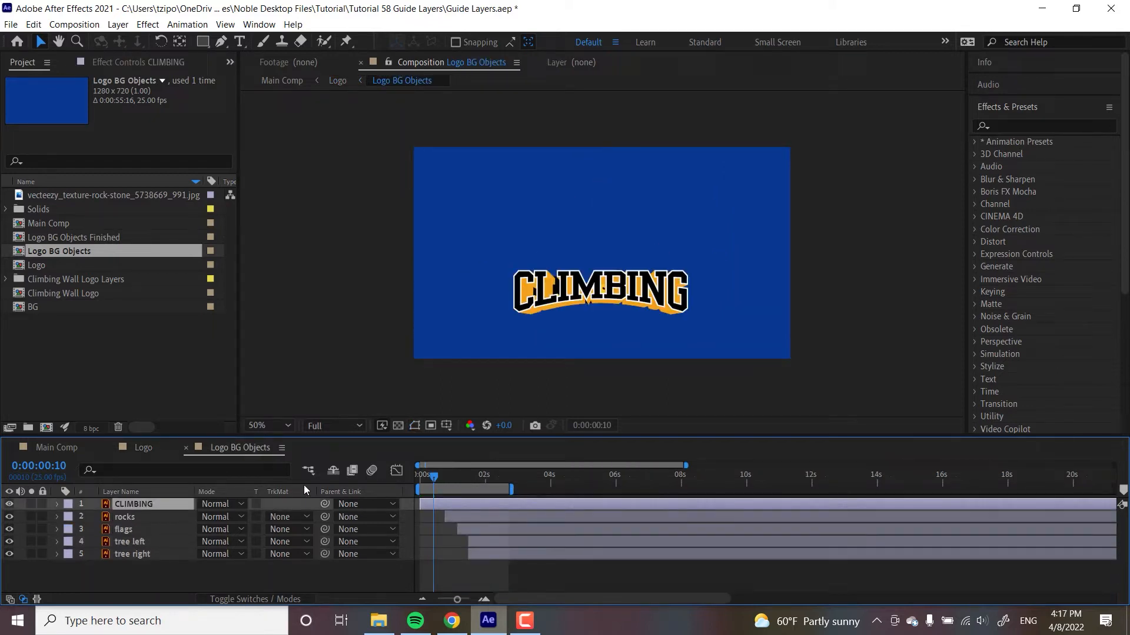
Remove the Position keyframes from the pasted CLIMBING layer and scrub through the animation to 0:00:02:03
key("p")
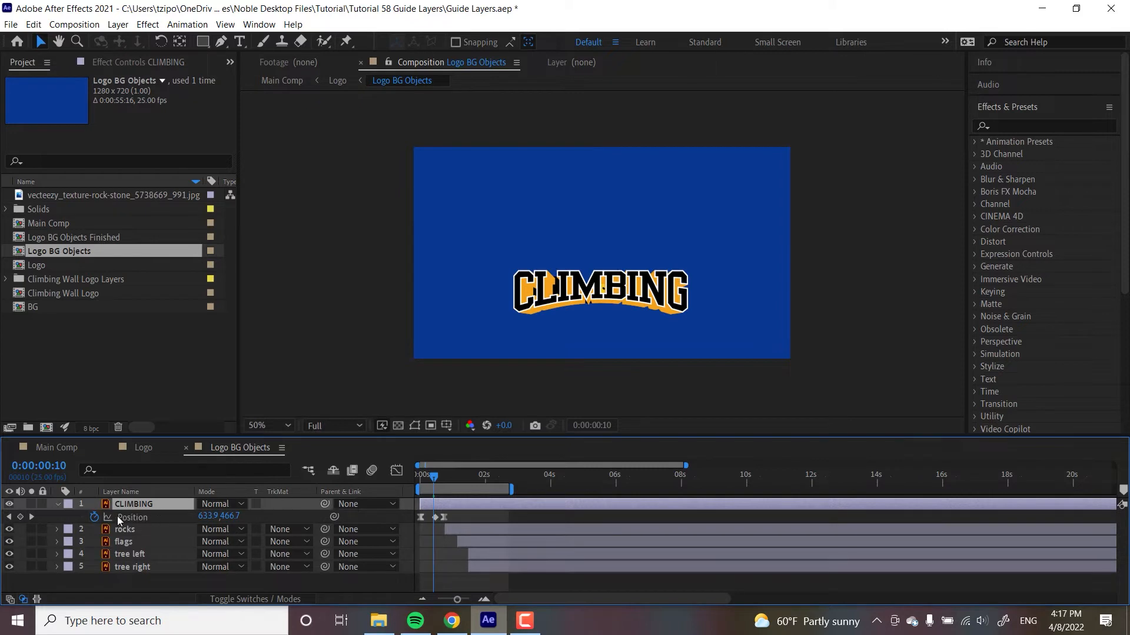
left_click(97, 519)
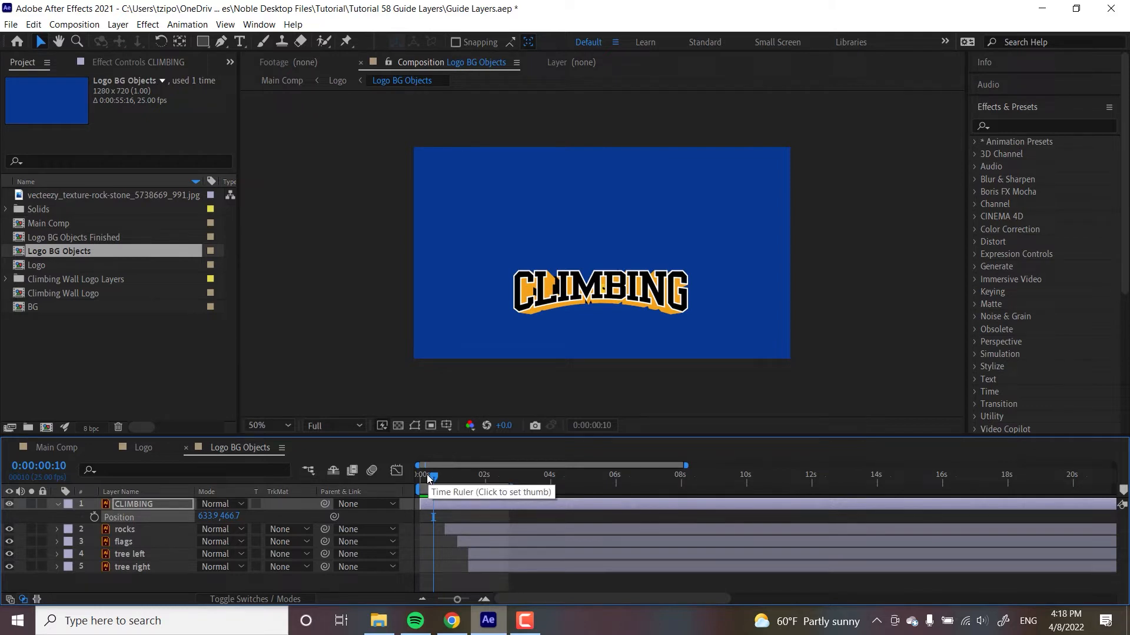
left_click_drag(428, 478, 489, 481)
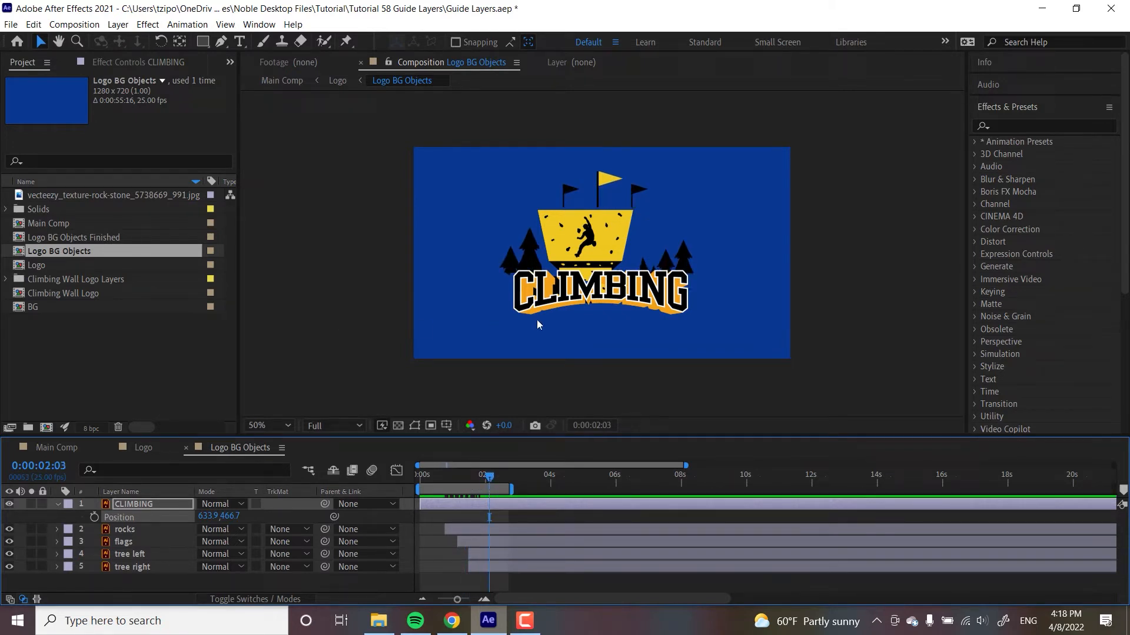
Compare the animation in the Logo composition with that in Logo BG Objects by scrubbing through both timelines
left_click(147, 448)
left_click_drag(438, 475, 511, 467)
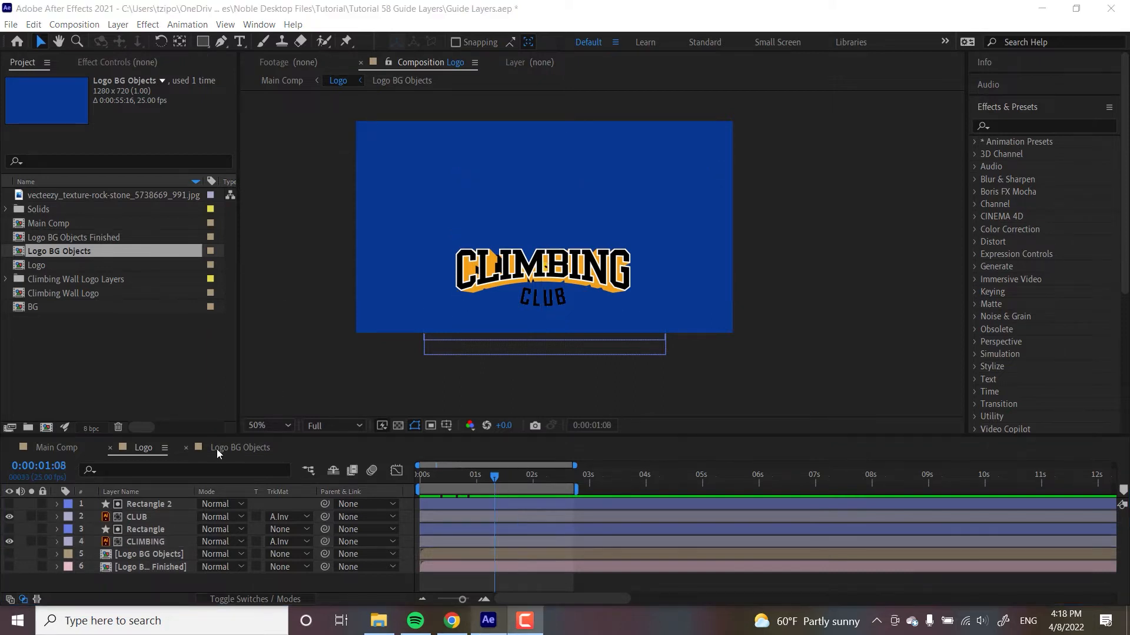
left_click(241, 448)
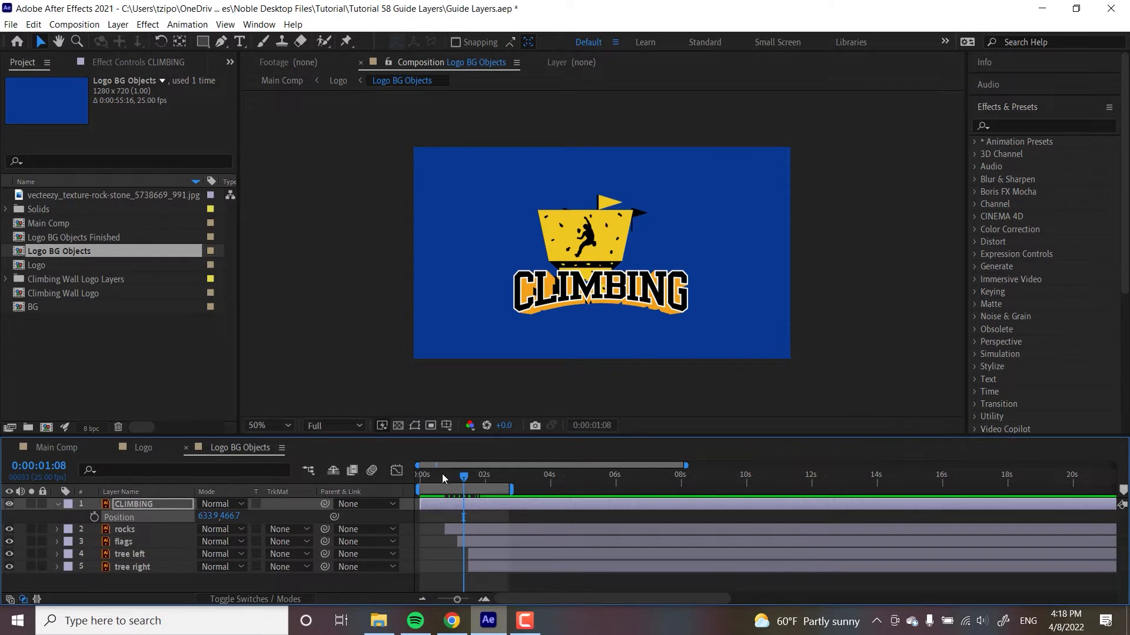
left_click_drag(442, 476, 481, 486)
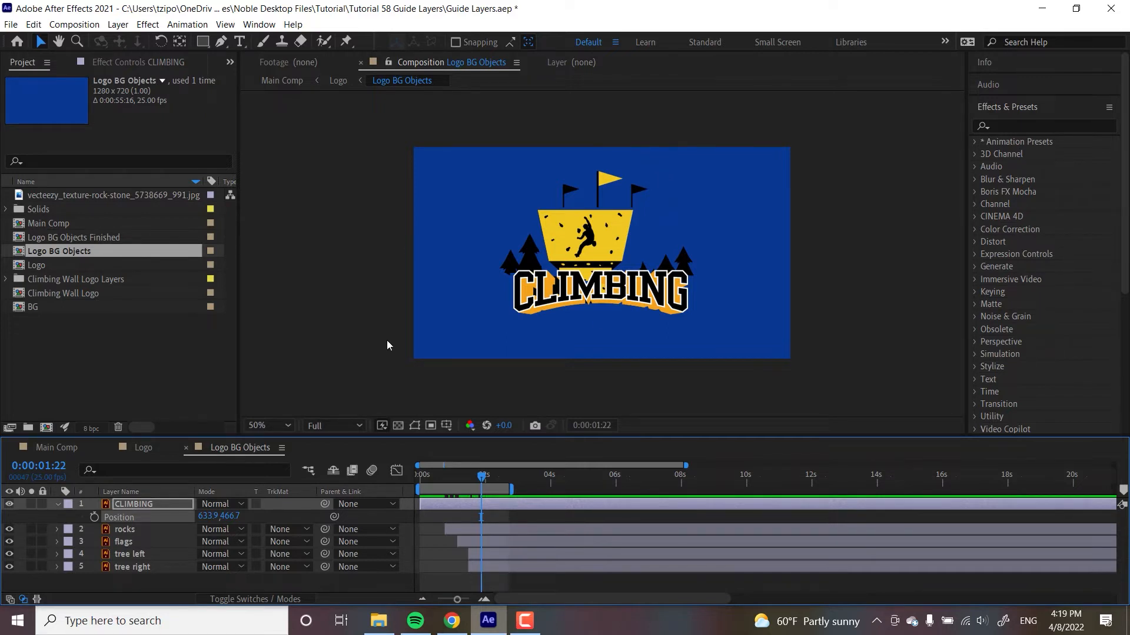
Turn the CLIMBING layer in Logo BG Objects into a guide layer and set its label color to Yellow
right_click(133, 502)
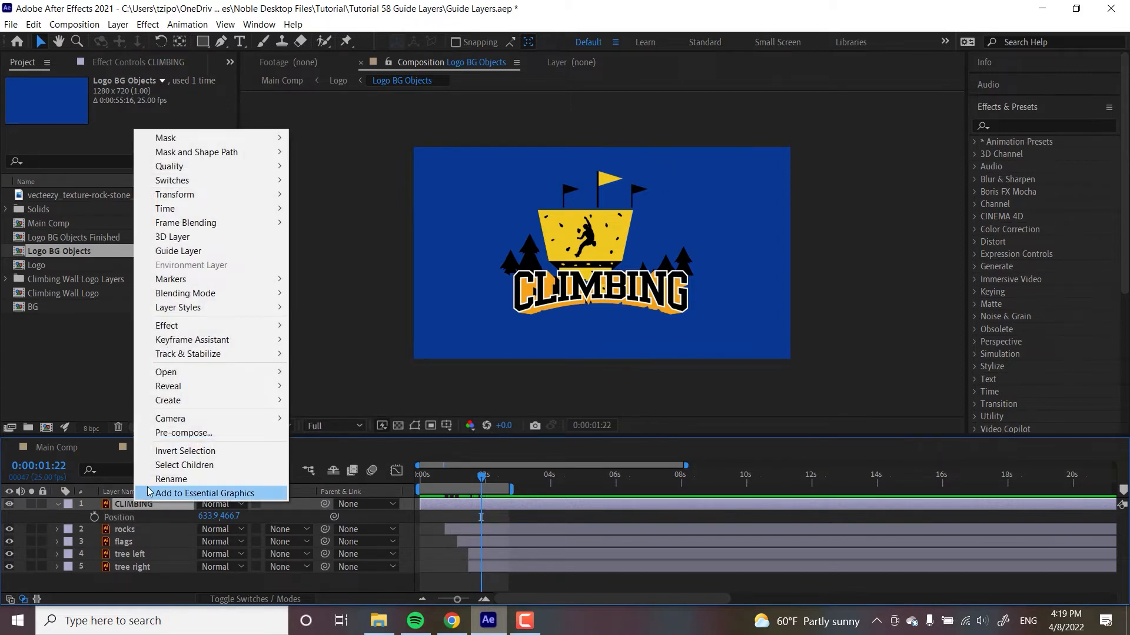
left_click(180, 253)
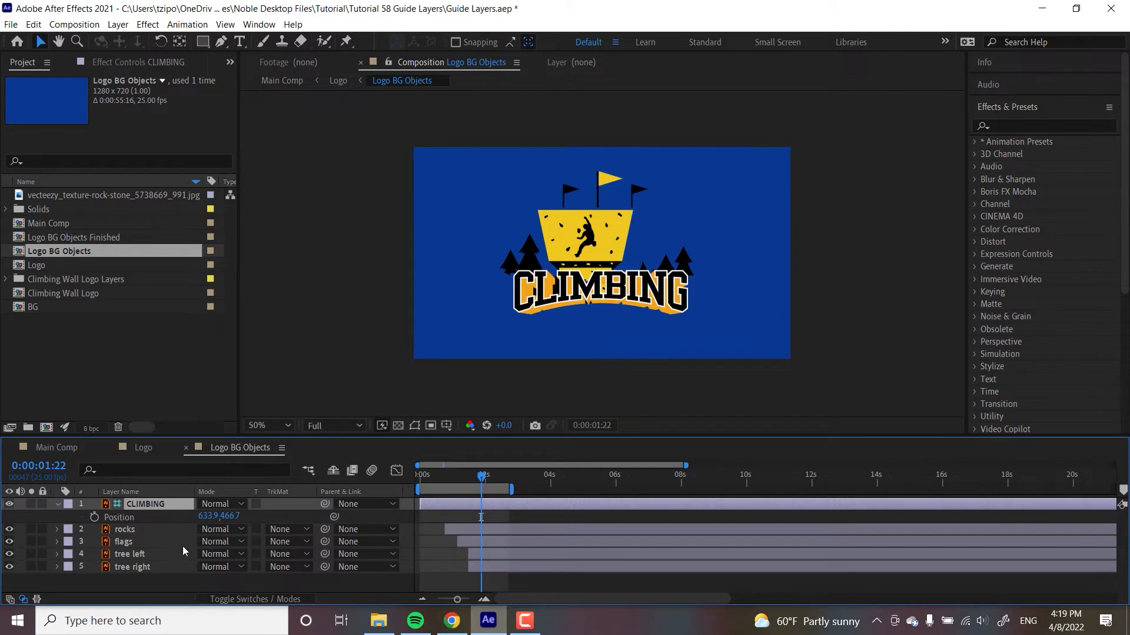
left_click(68, 505)
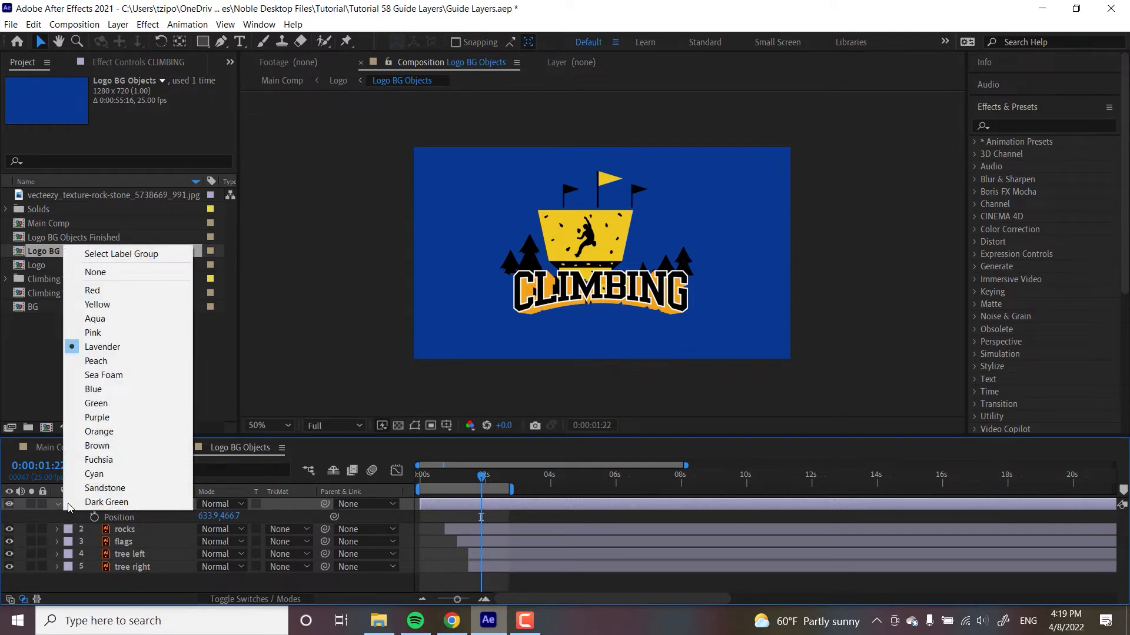
left_click(107, 304)
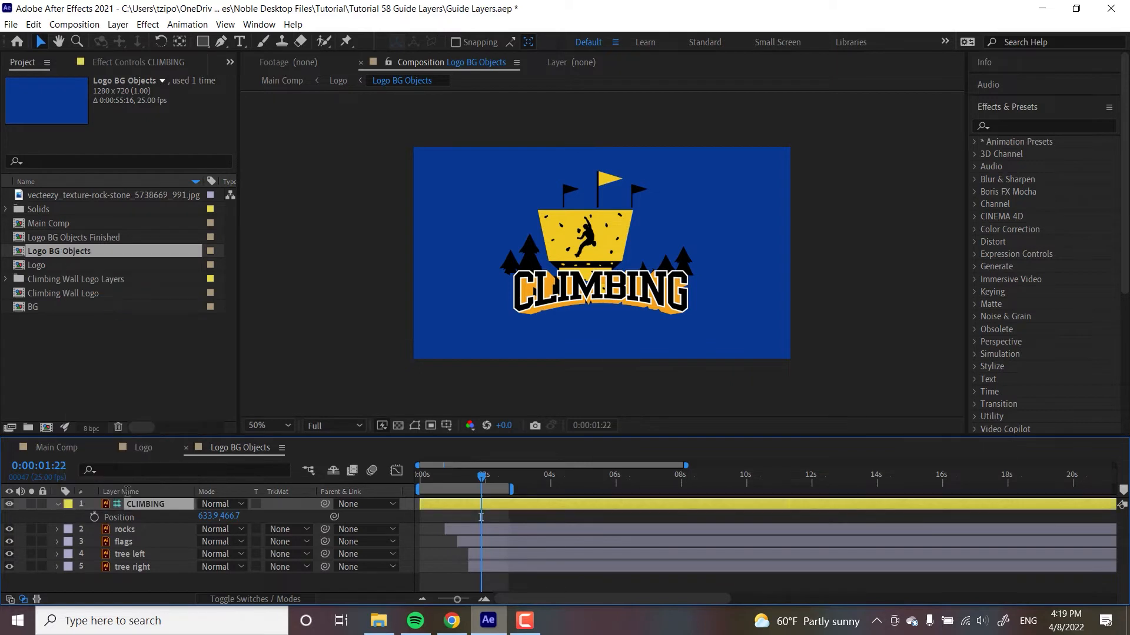
Reveal the Scale keyframes of the rocks layer
left_click(150, 569)
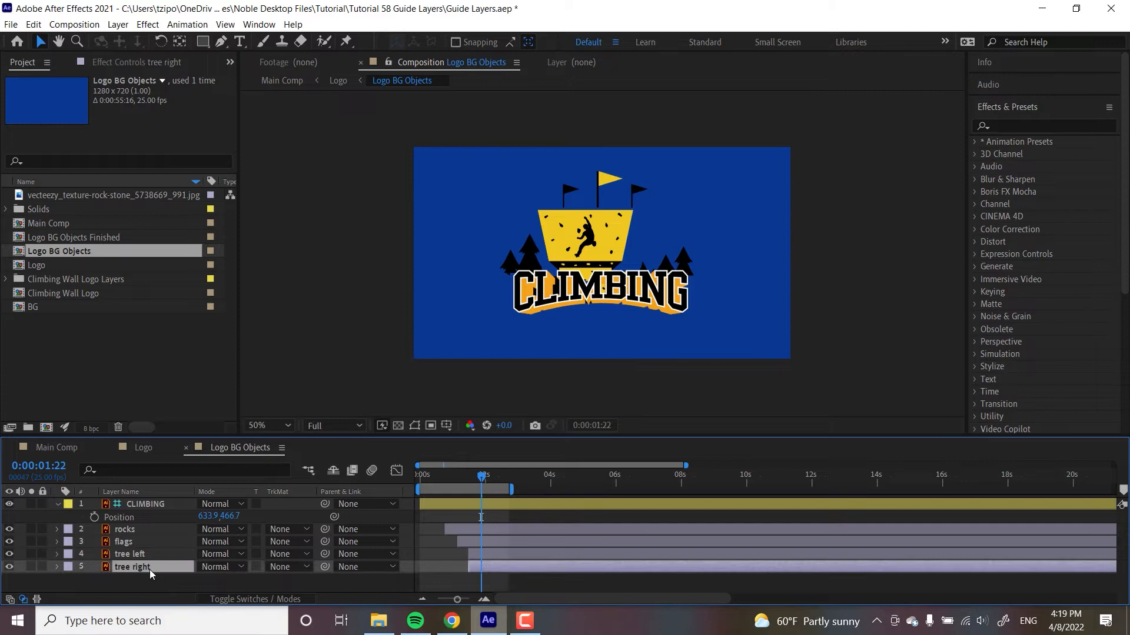
left_click(126, 530)
key("s")
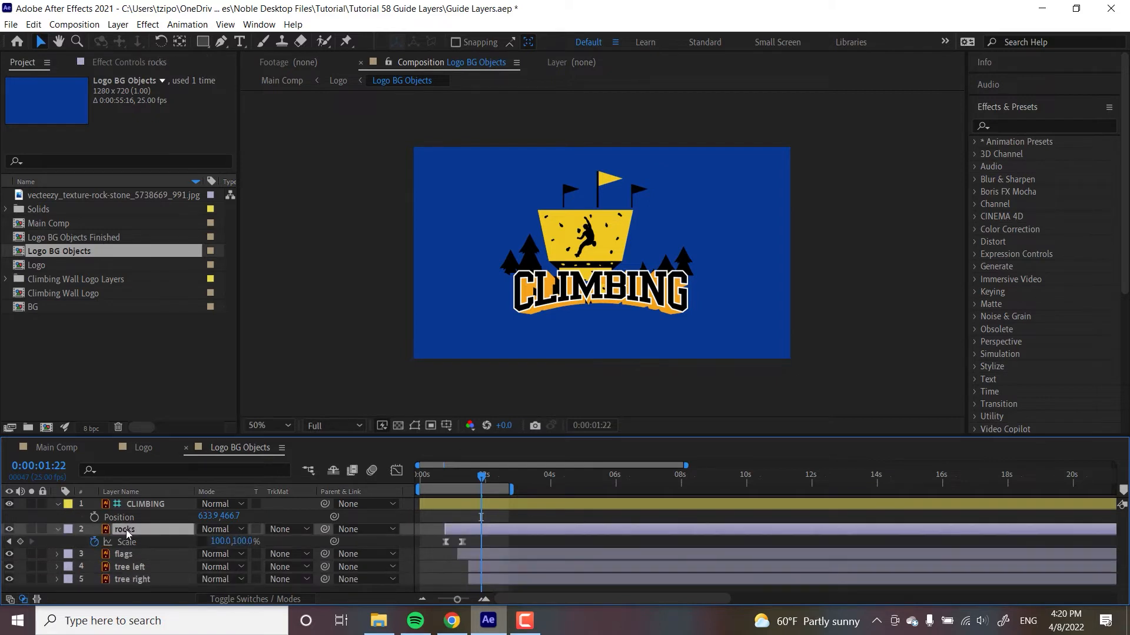
At 0:00:01:05, move the rocks layer slightly right so the yellow wall is centred above the CLIMBING title
left_click(461, 475)
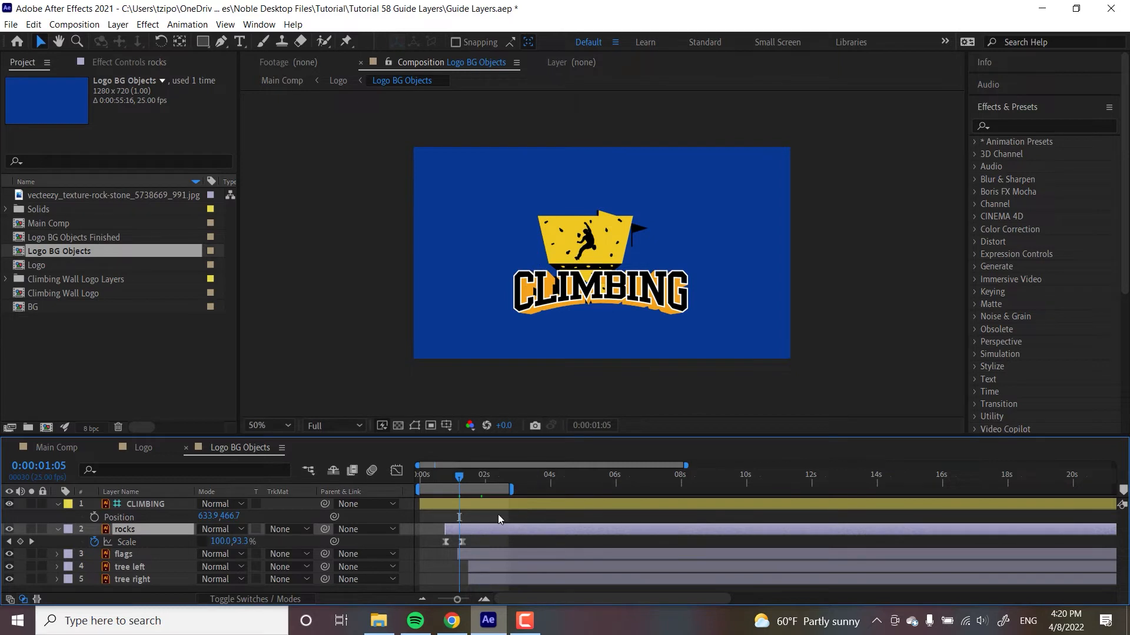
left_click_drag(610, 246, 624, 246)
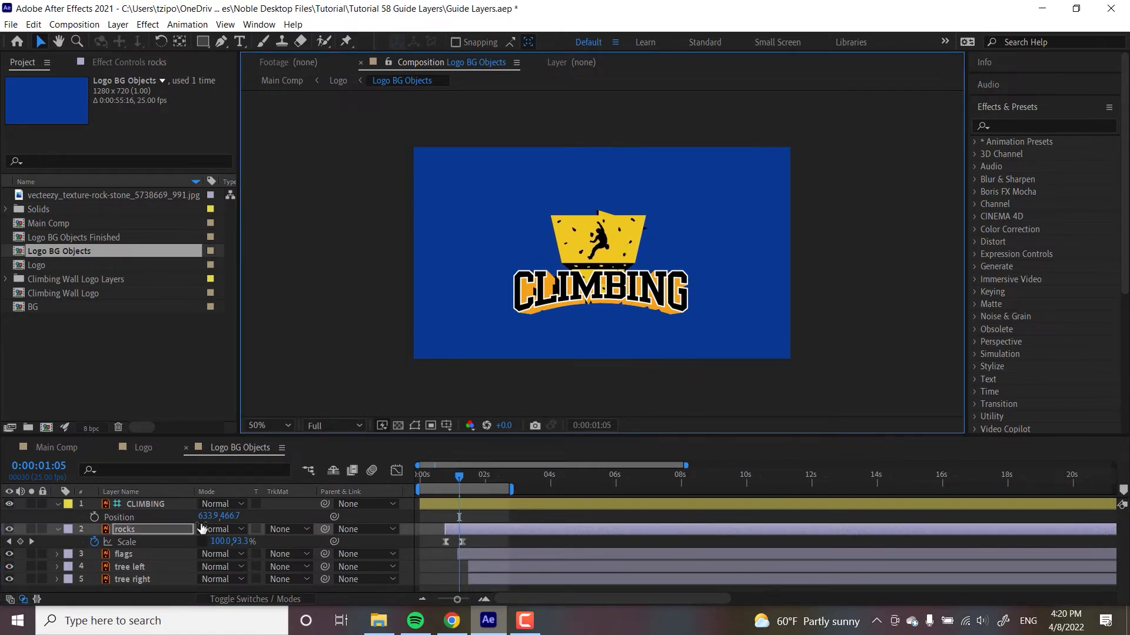
Reveal the Position keyframes of the flags layer and move the current time to 0:00:01:11
left_click(130, 553)
key("p")
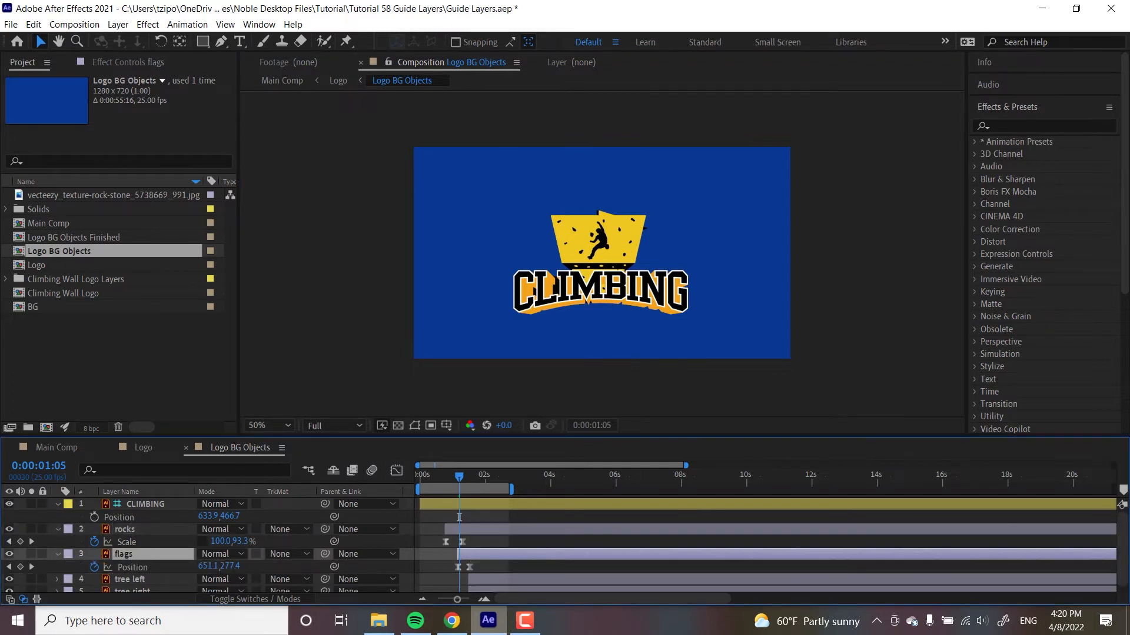
scroll(180, 569, "down", 1)
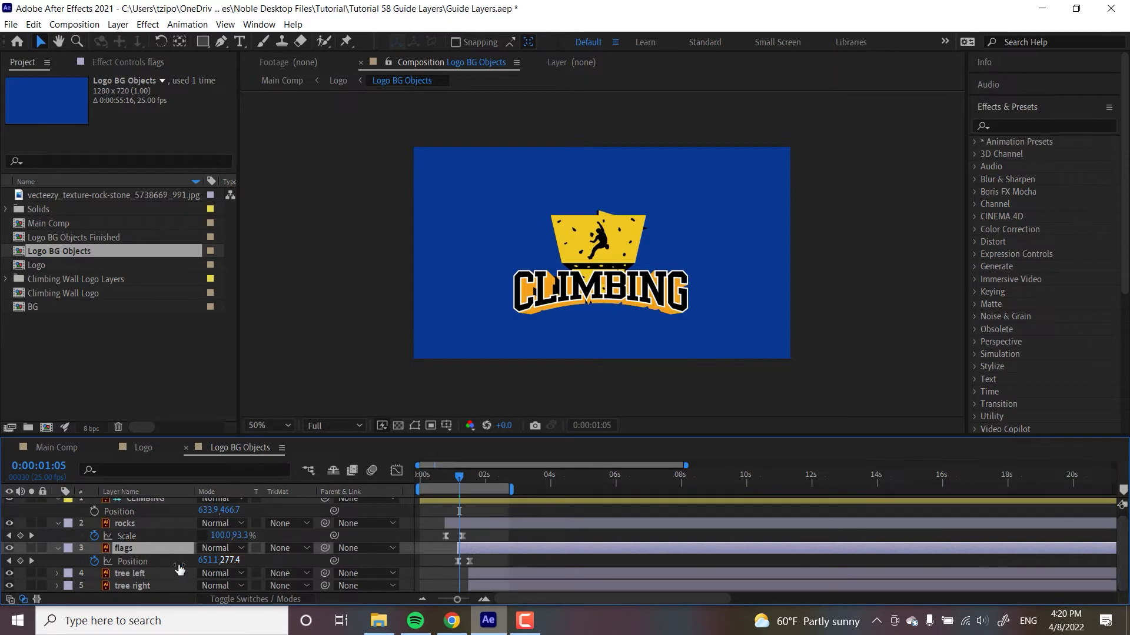
mouse_move(465, 477)
left_mouse_down()
mouse_move(479, 477)
mouse_move(468, 474)
left_mouse_up()
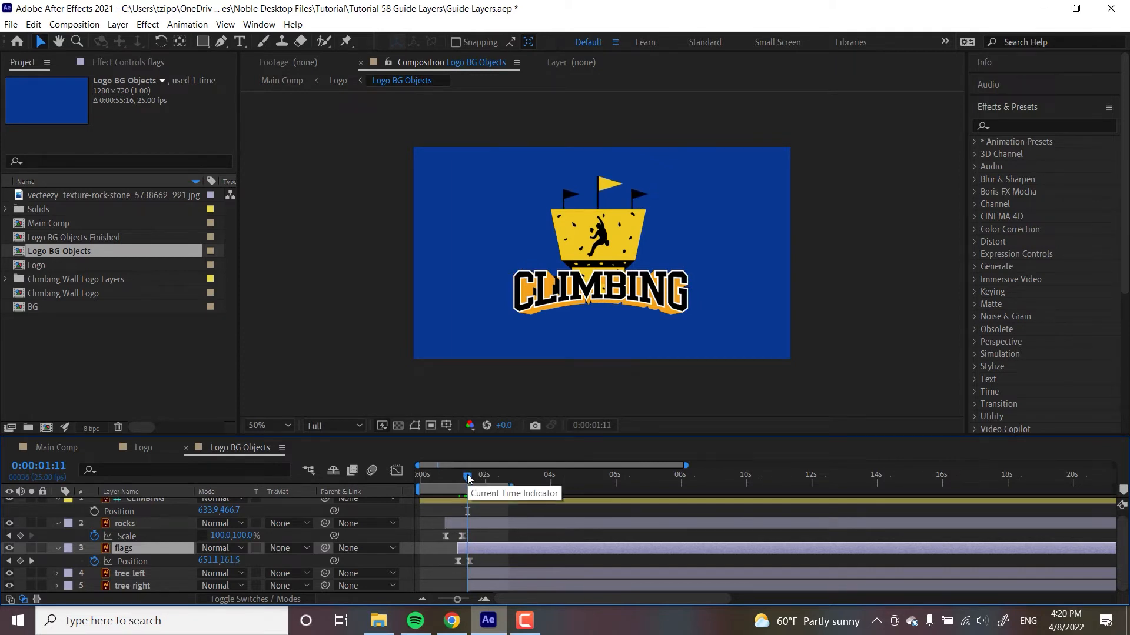
scroll(467, 474, "up", 1)
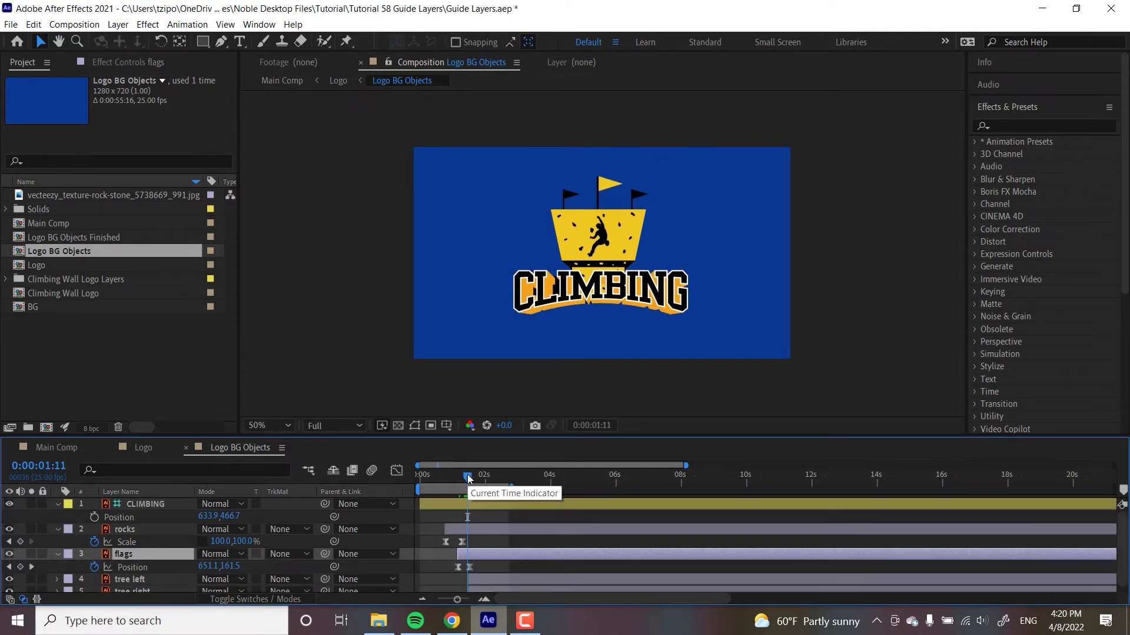
Expand the transform properties of the flags layer and set its Scale to 100%
left_click(56, 556)
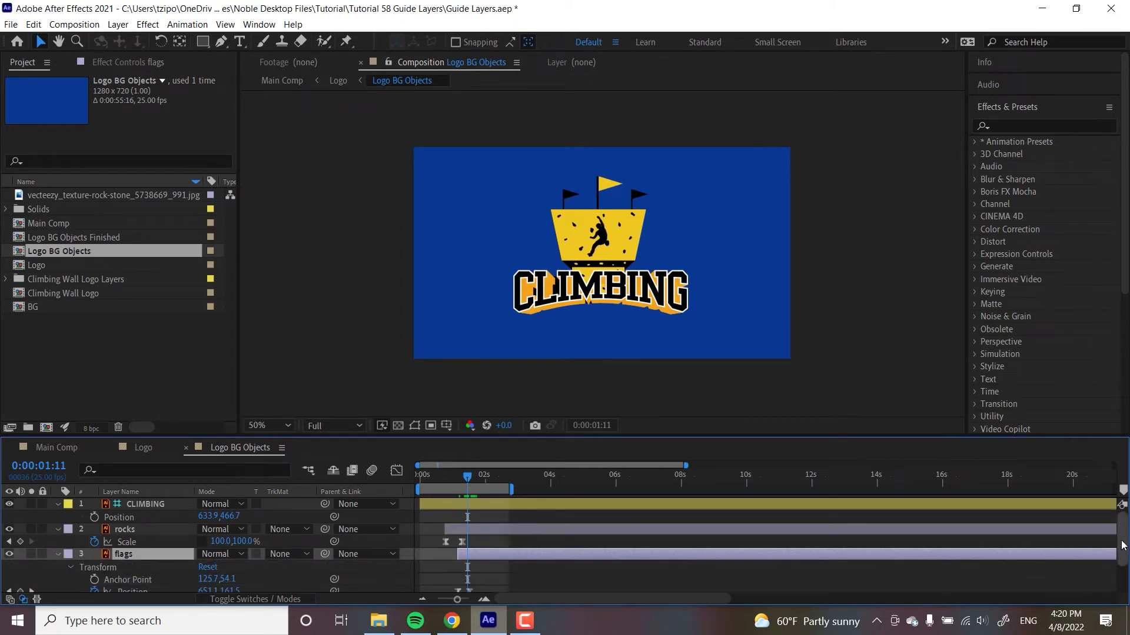
left_click_drag(1122, 546, 1120, 573)
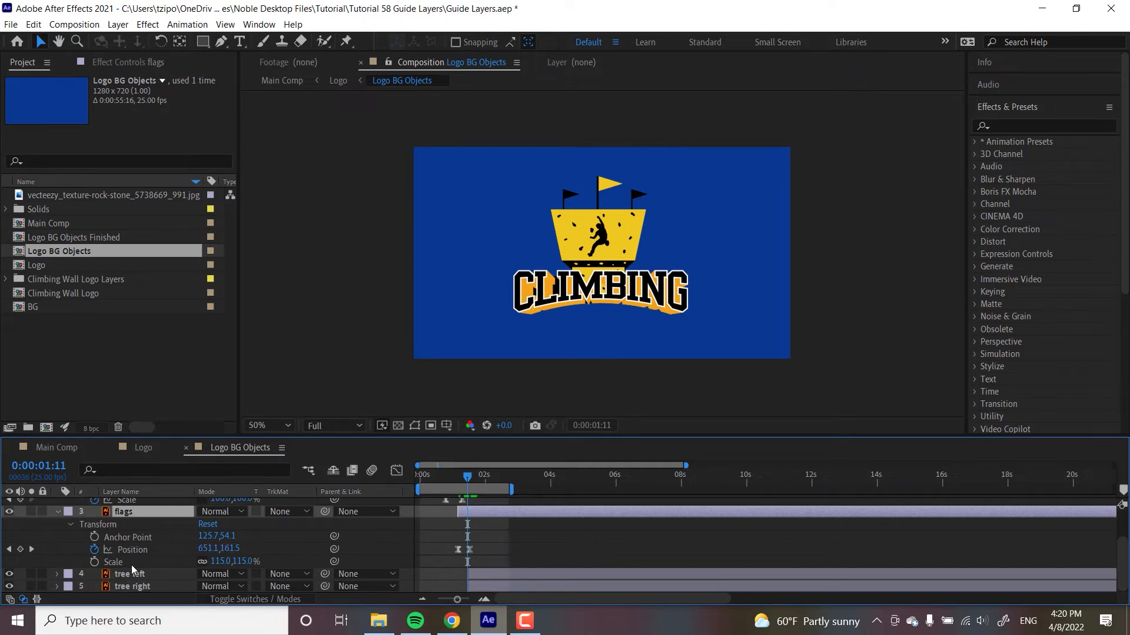
left_click(253, 562)
type("100")
key("Return")
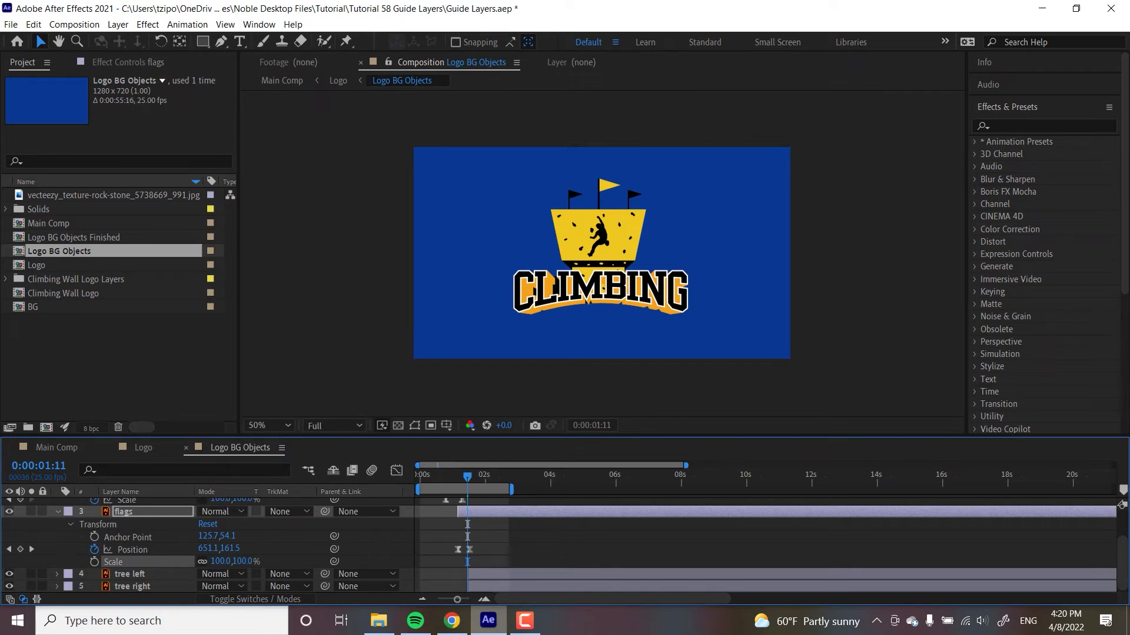
Reveal the Scale keyframes of the tree left and tree right layers and move the current time to 0:00:02:03
left_click(1012, 576)
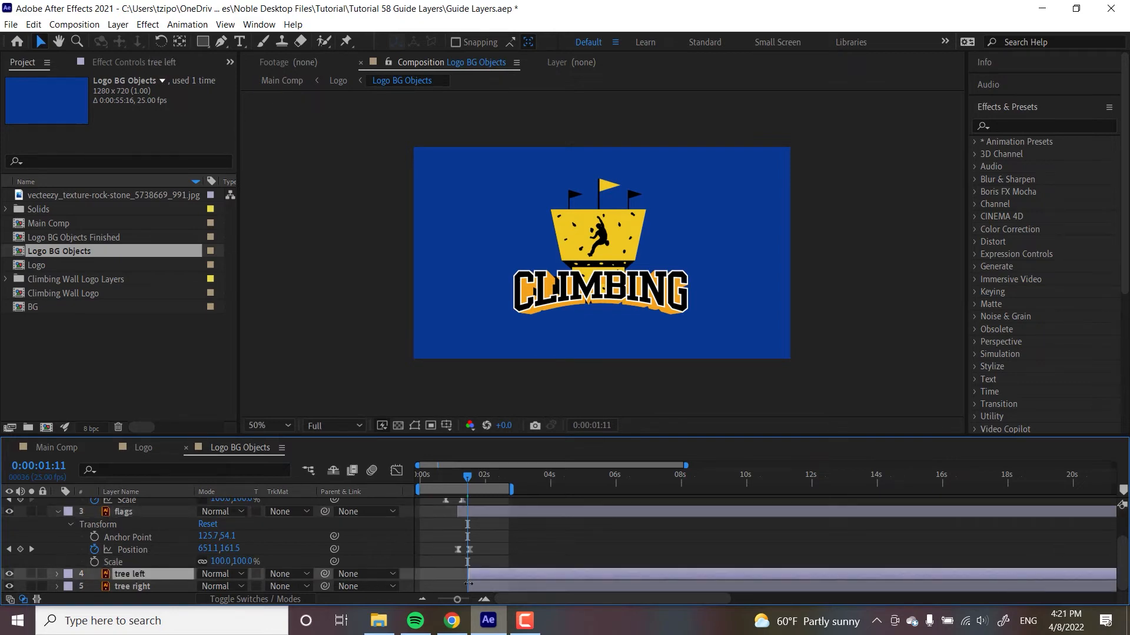
key("u")
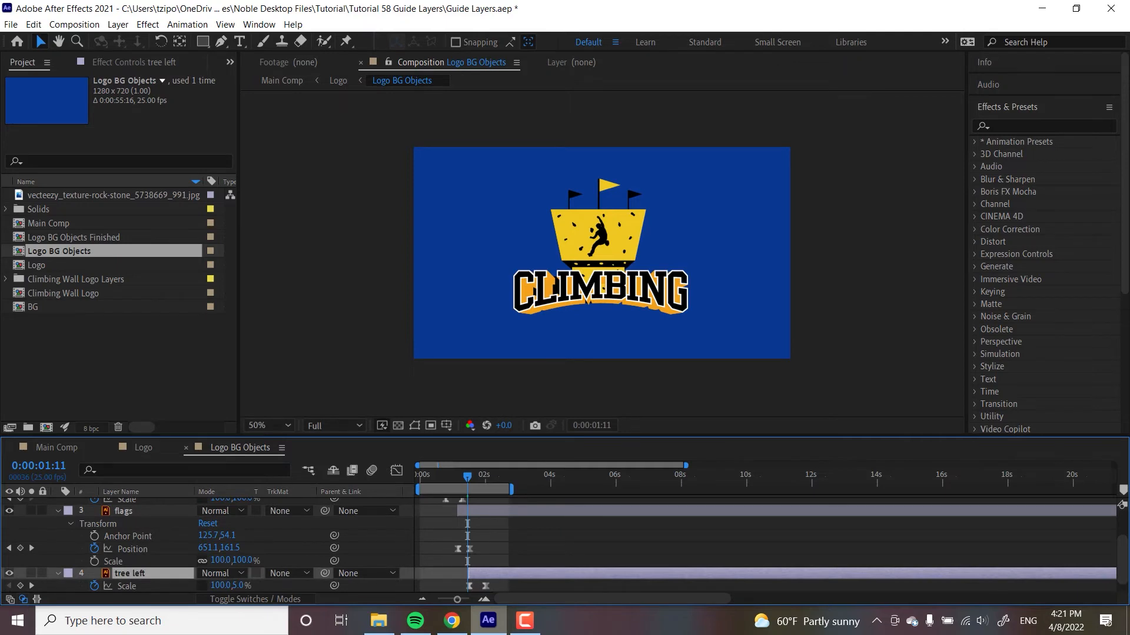
left_click_drag(1124, 553, 1126, 585)
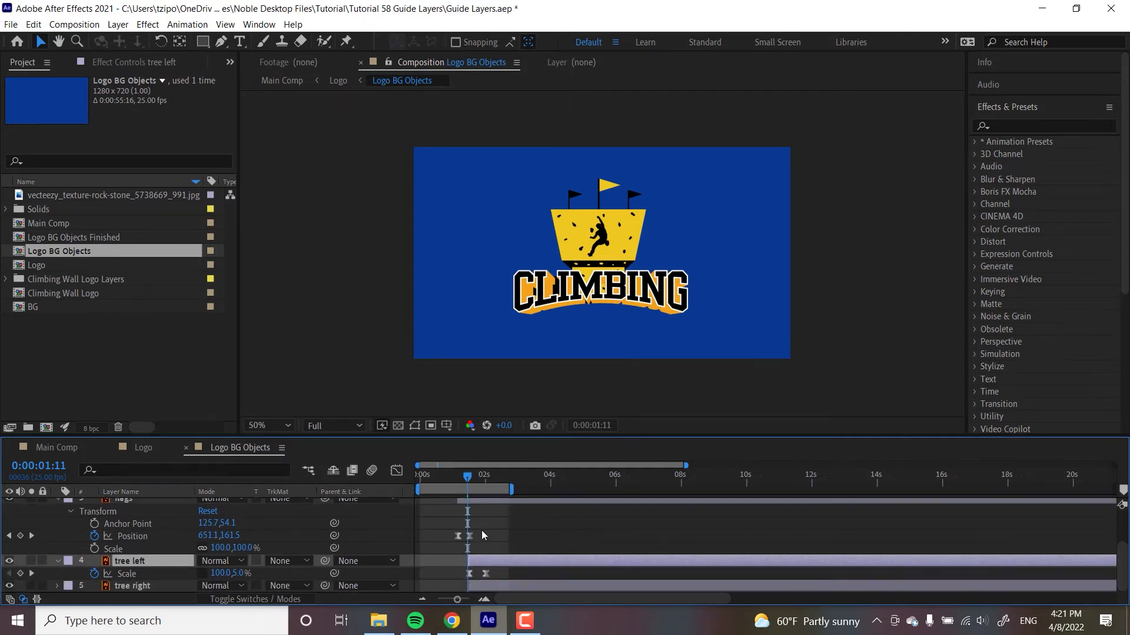
left_click(503, 589)
key("u")
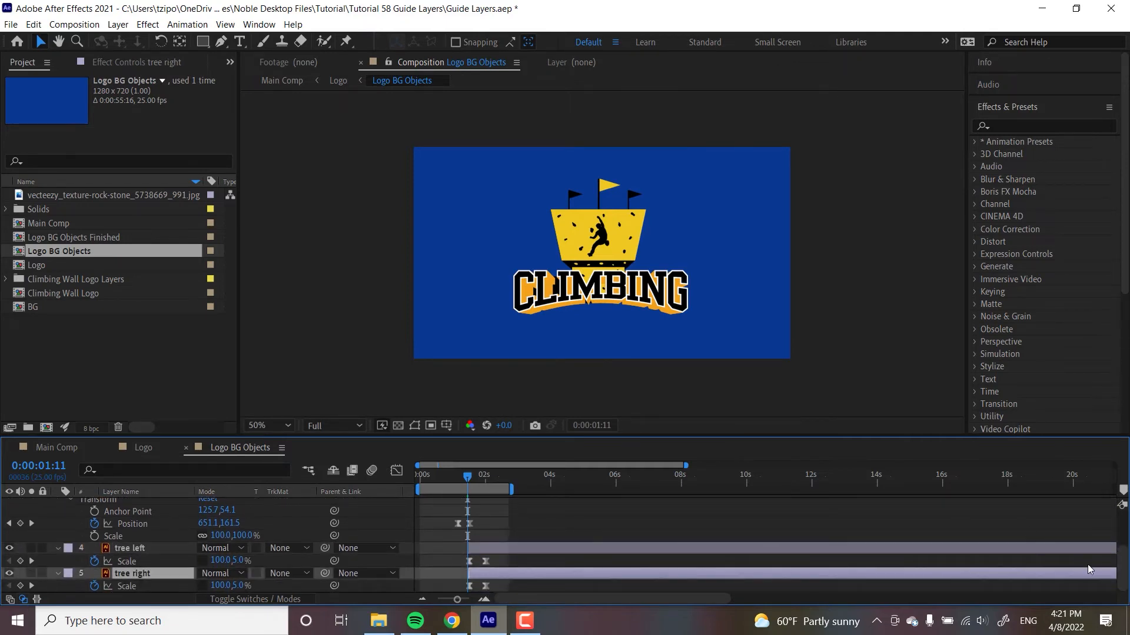
left_click(480, 482)
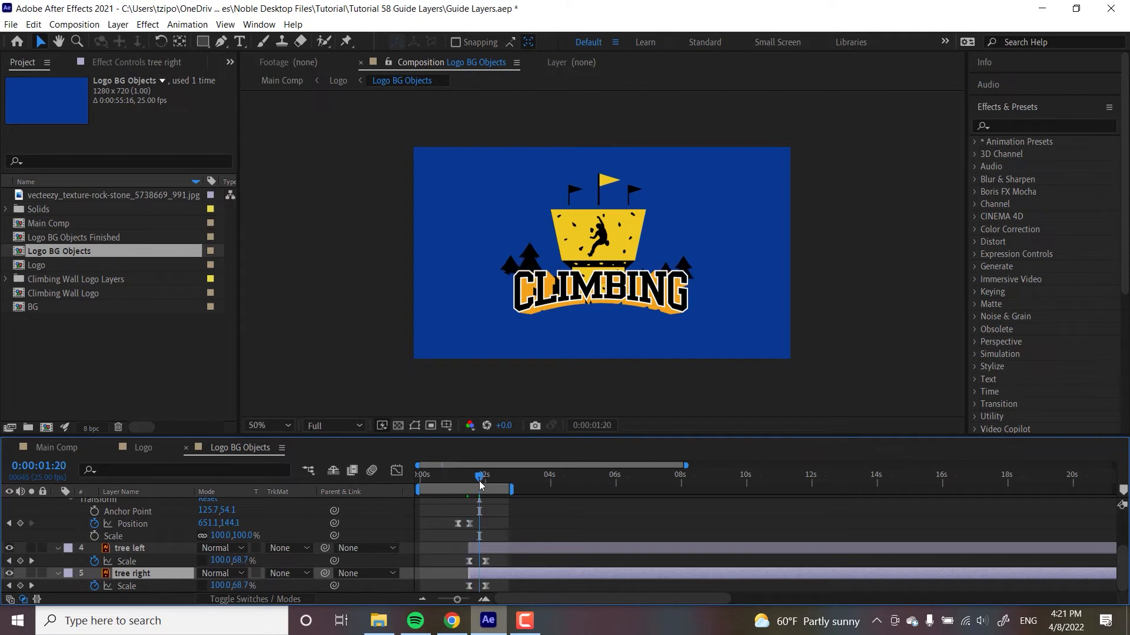
left_click_drag(479, 484, 489, 479)
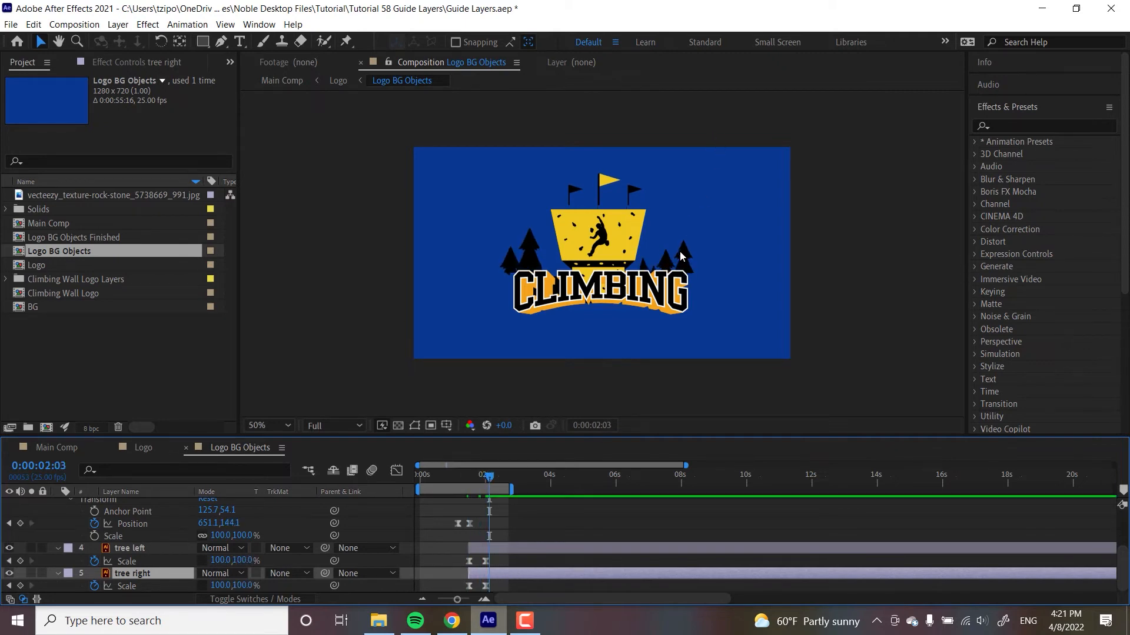
Move the tree right layer slightly left and the tree left layer right, bringing both tree groups closer to the yellow wall
left_click_drag(531, 249, 542, 247)
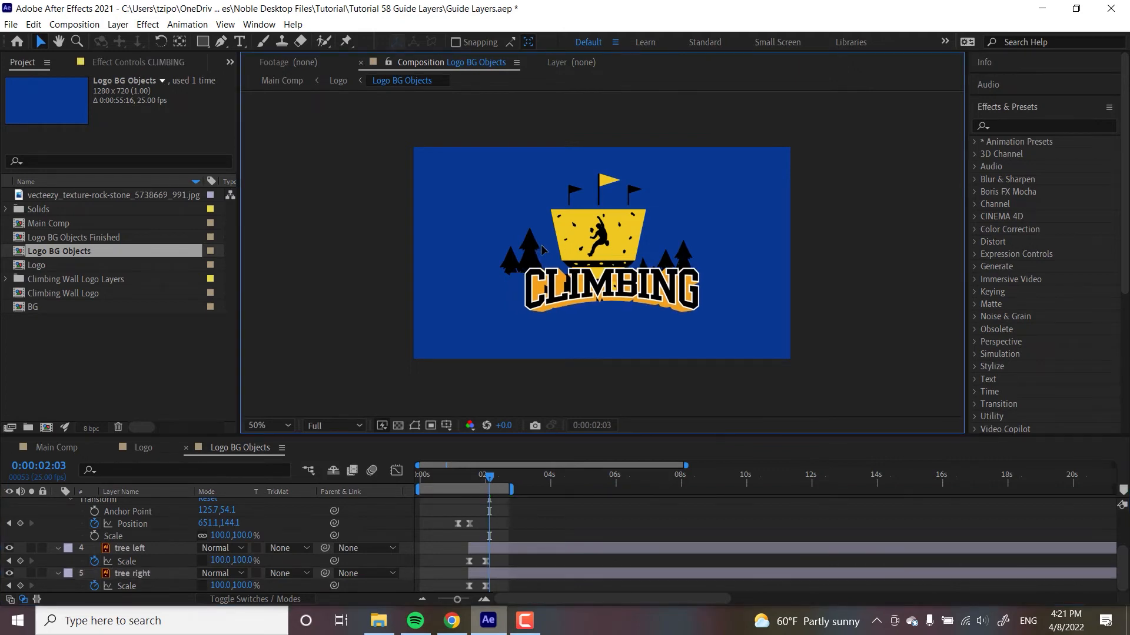
key("ctrl+z")
left_click(149, 573)
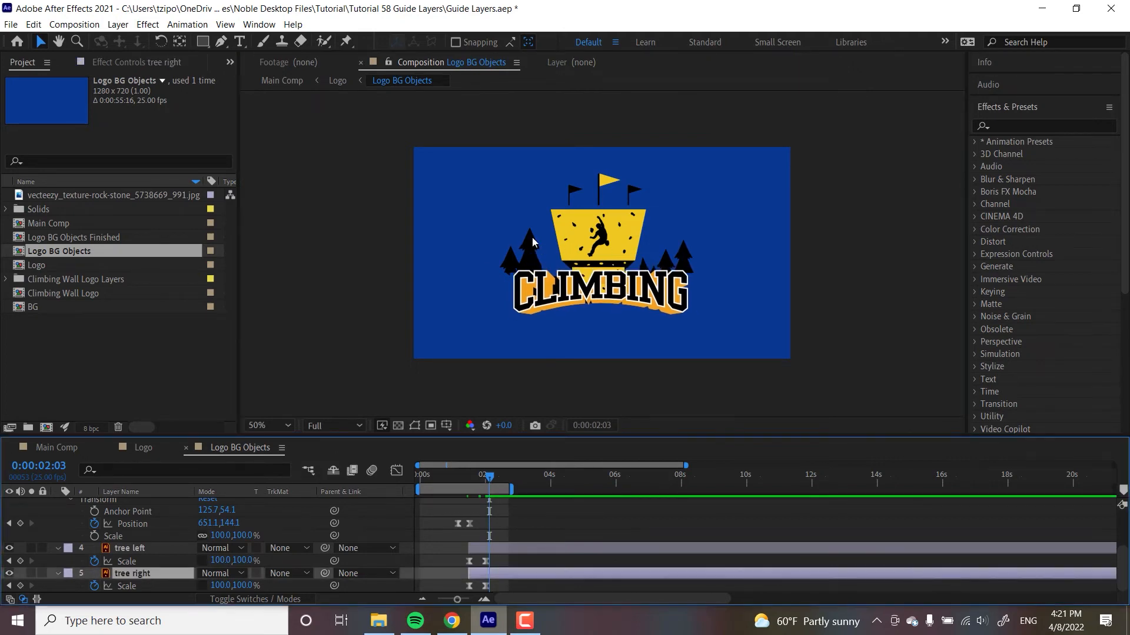
left_click_drag(686, 245, 674, 246)
left_click(490, 552)
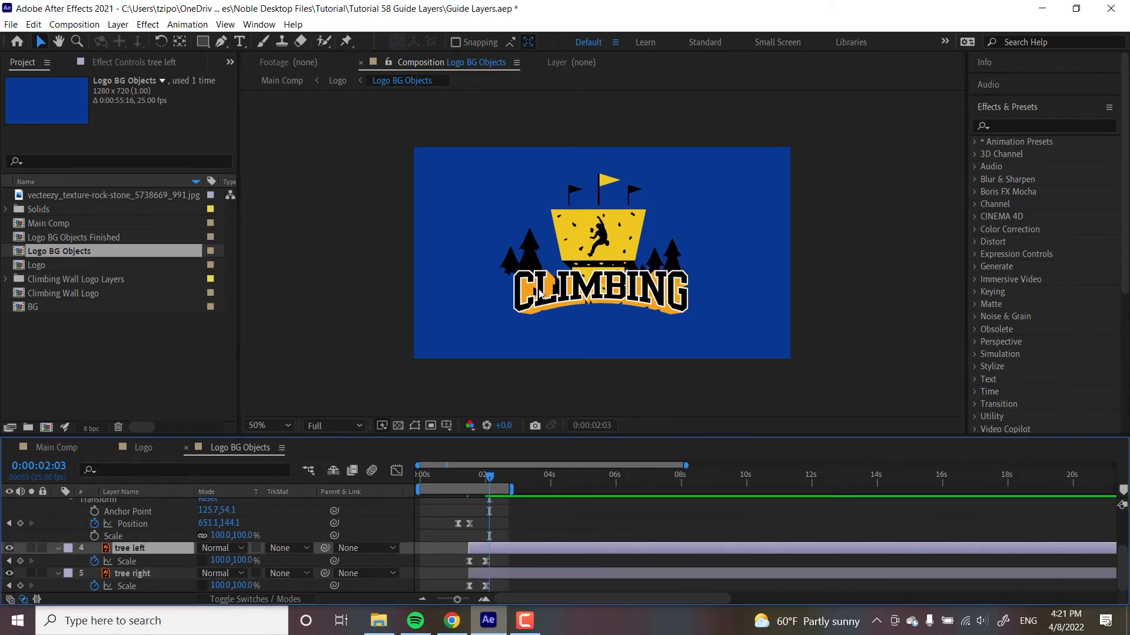
left_click_drag(530, 246, 556, 250)
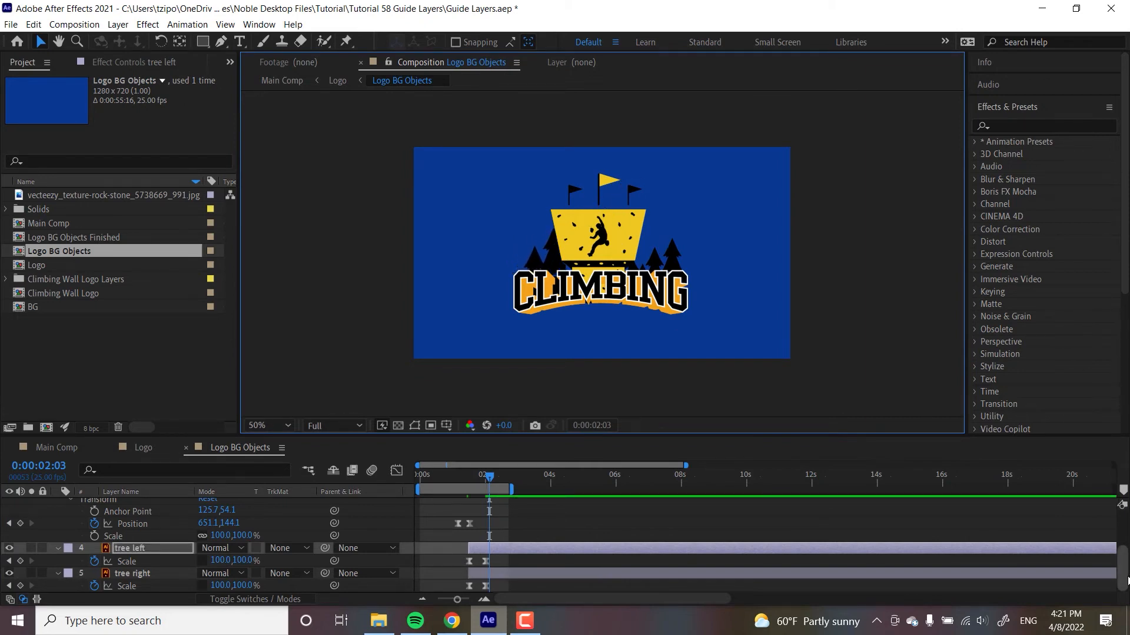
left_click_drag(1127, 573, 1126, 566)
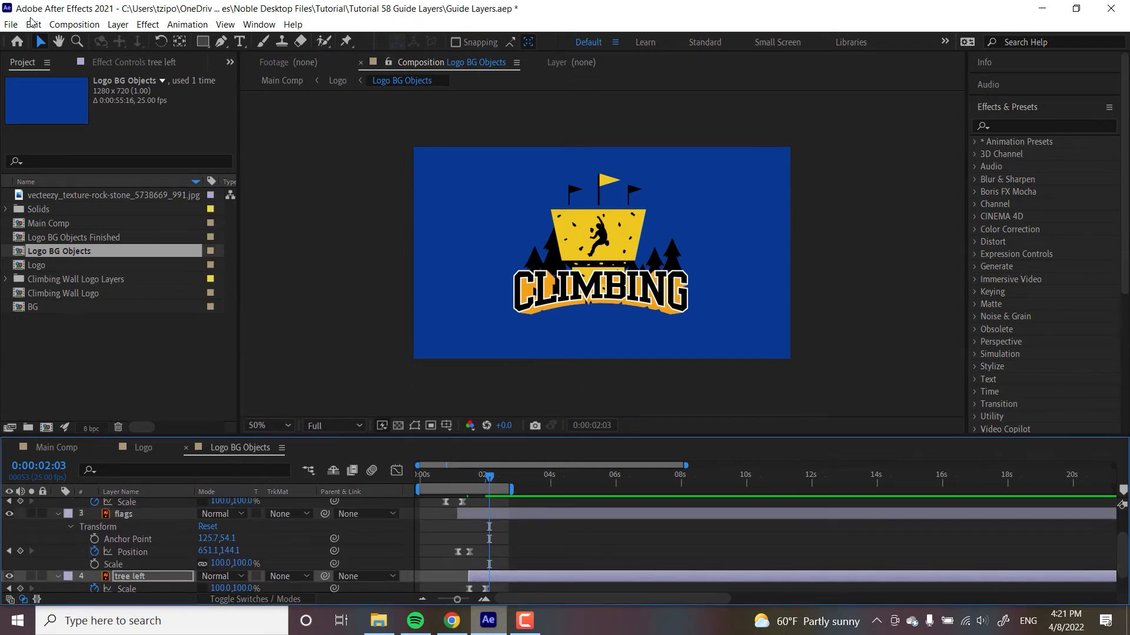
left_click(117, 25)
mouse_move(136, 47)
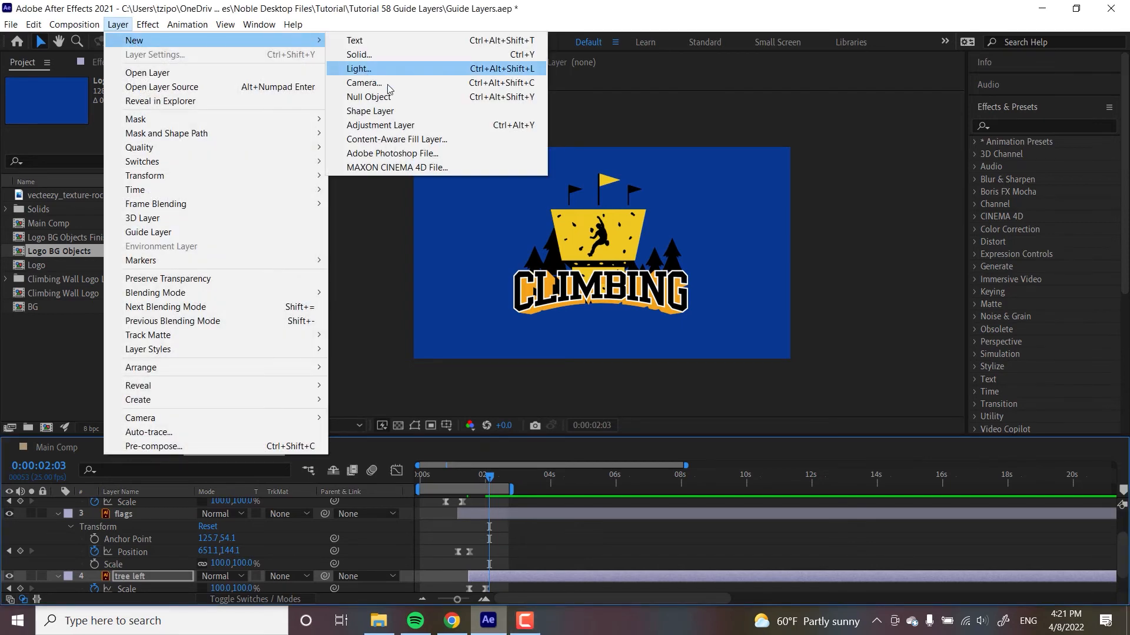
left_click(373, 69)
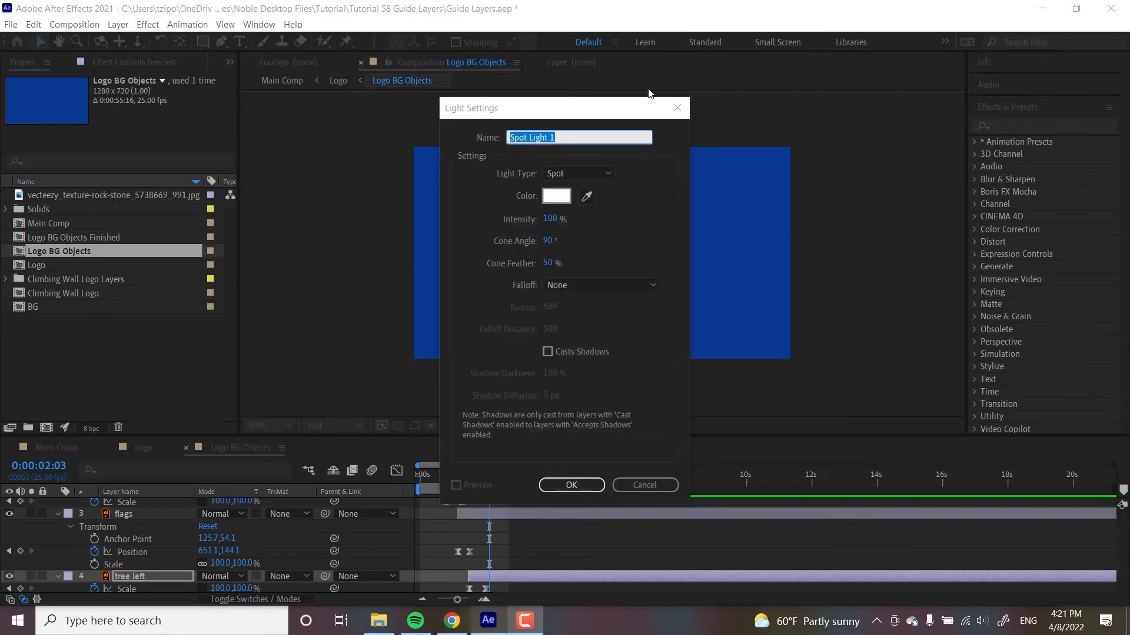
left_click(677, 107)
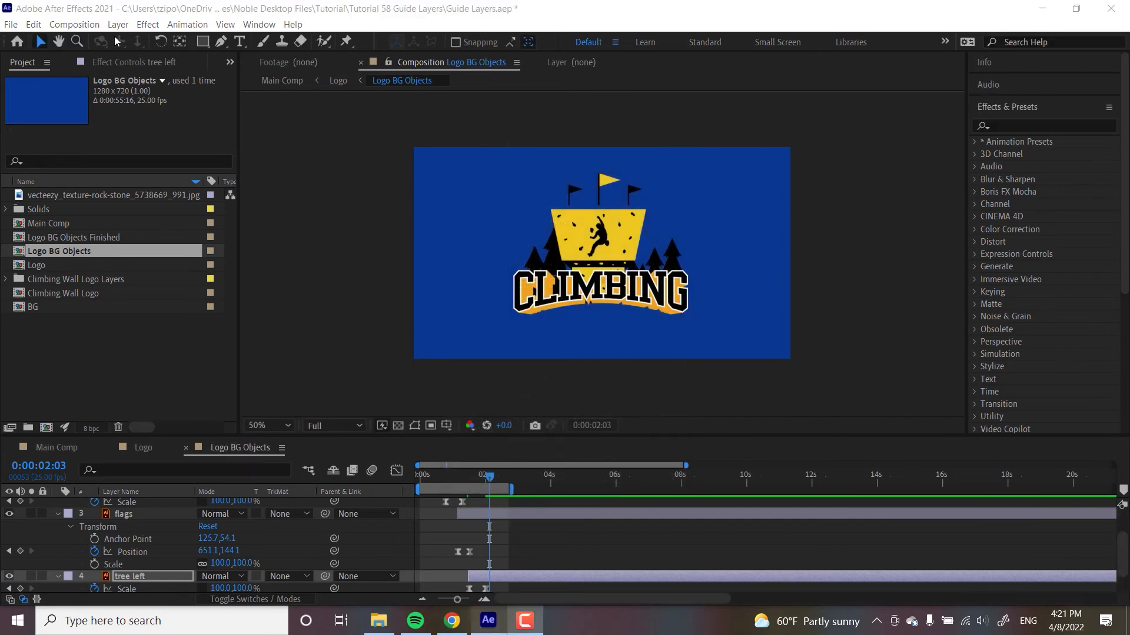
Add a null object above the tree left layer in the Logo BG Objects composition
left_click(120, 24)
mouse_move(121, 39)
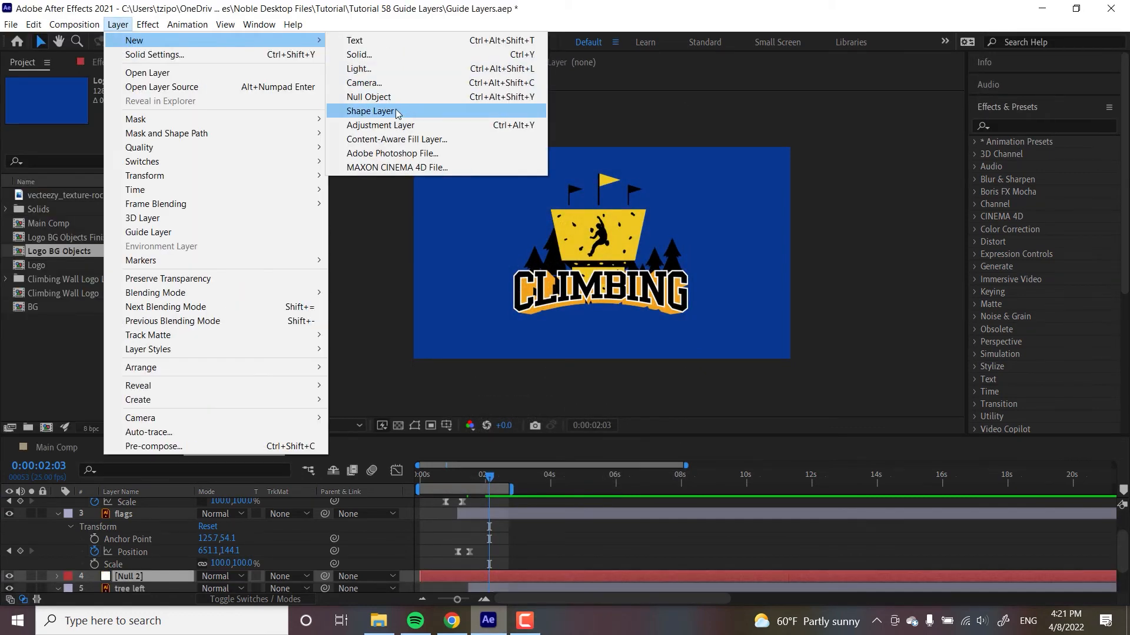
left_click(370, 96)
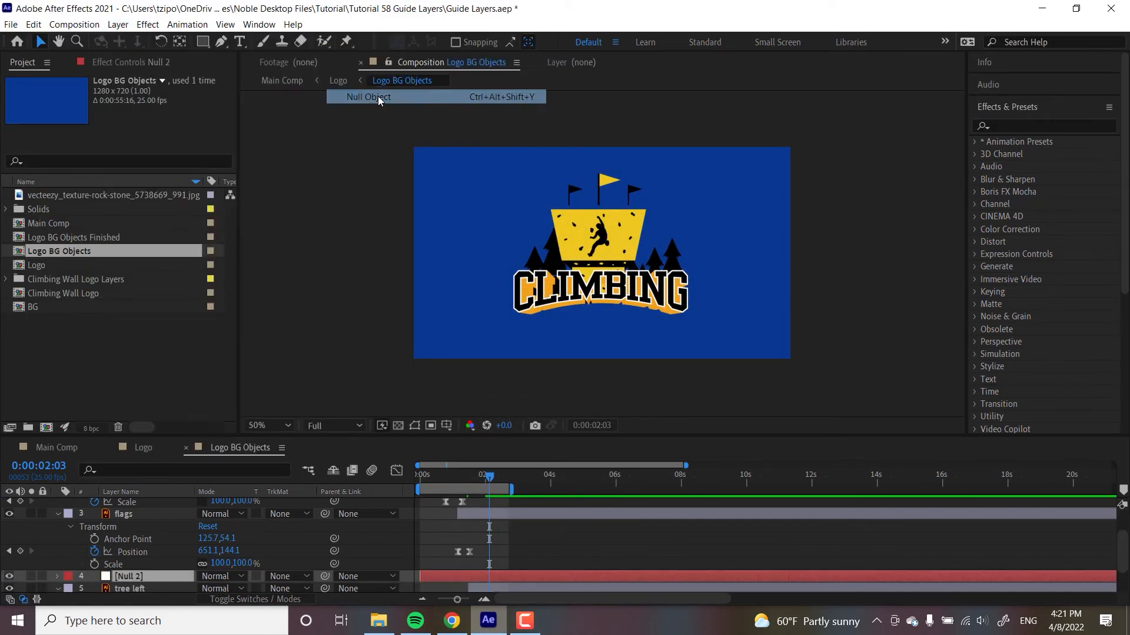
left_click(1109, 541)
key("ctrl+z")
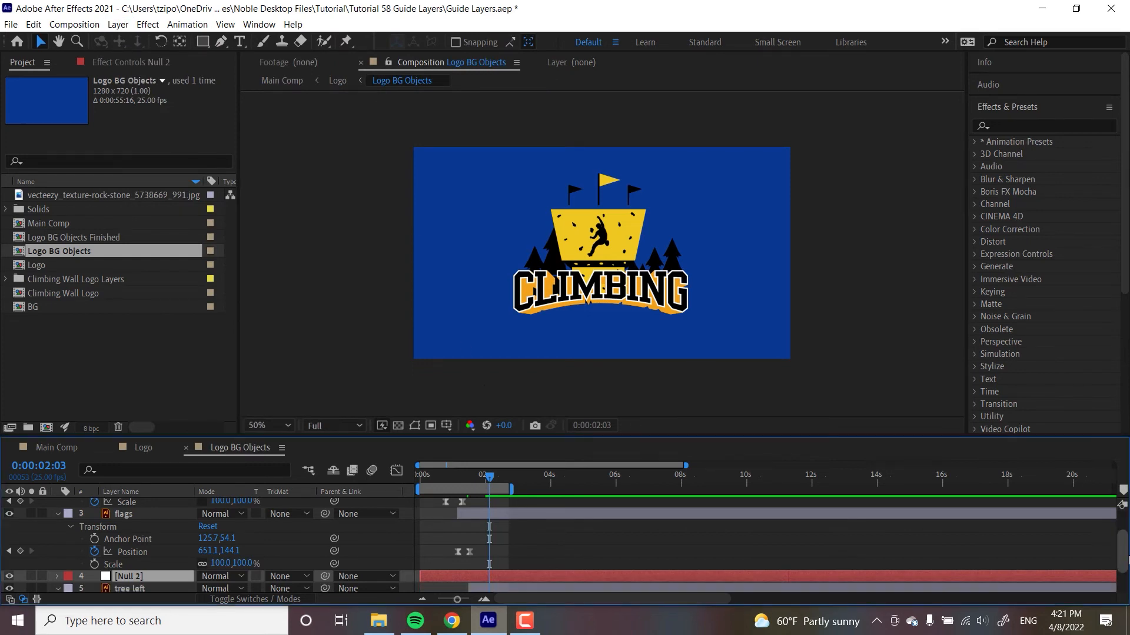
Parent the flags layer to the new null object
mouse_move(1128, 561)
left_mouse_down()
mouse_move(1128, 580)
mouse_move(1128, 566)
left_mouse_up()
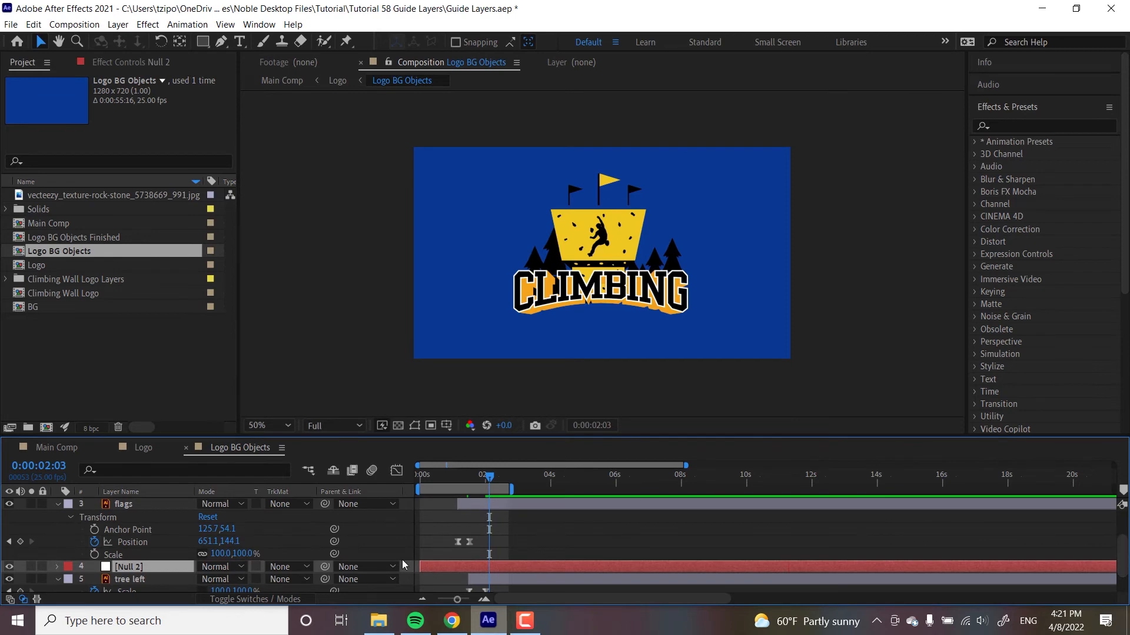
left_click(331, 503)
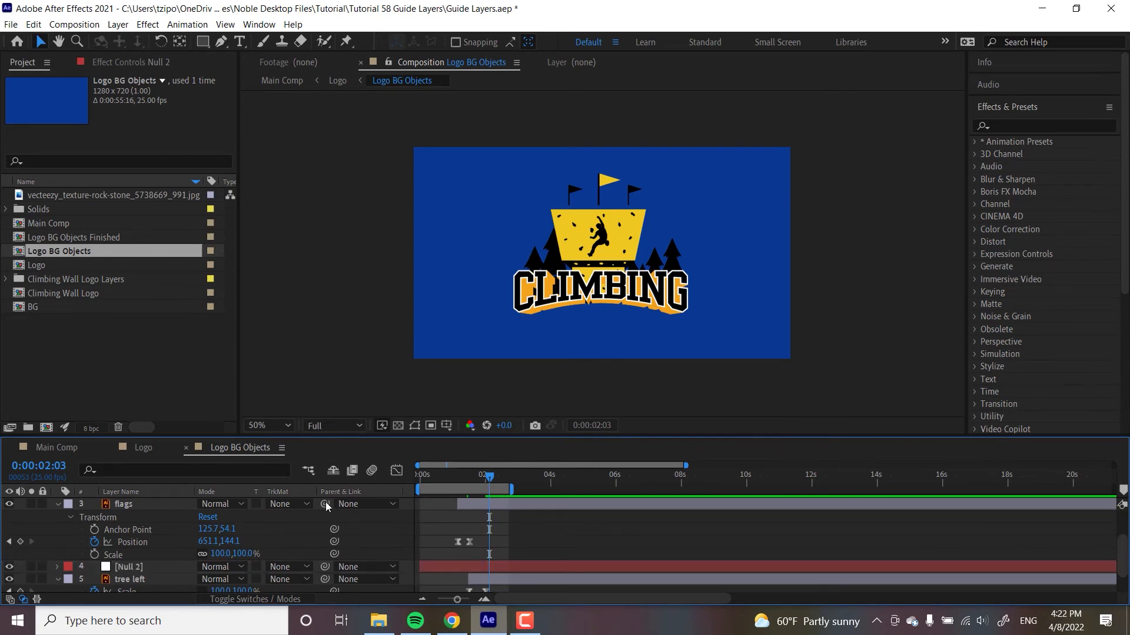
left_click_drag(324, 503, 141, 569)
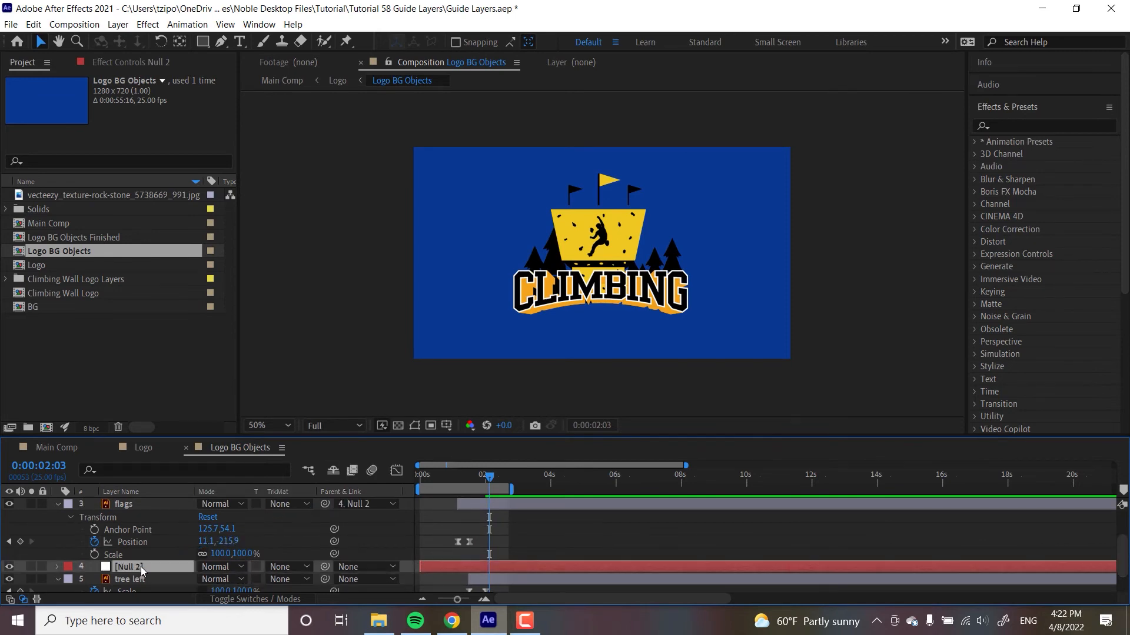
Lower the flags by setting the null object's Position to 640, 380, and delete the null
key("p")
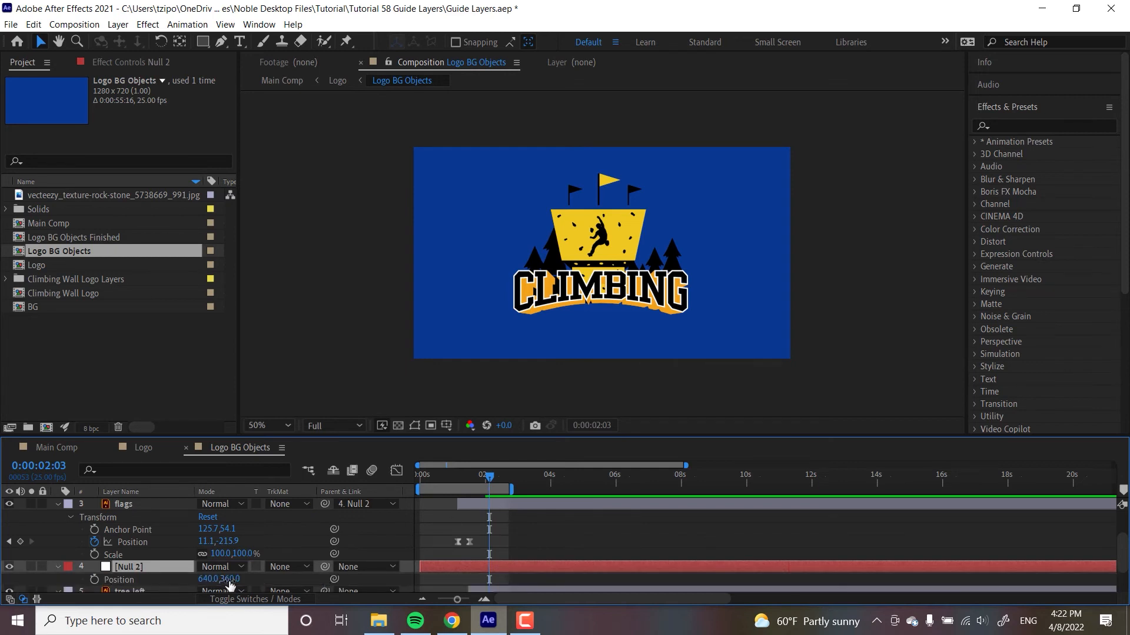
left_click_drag(230, 585, 240, 585)
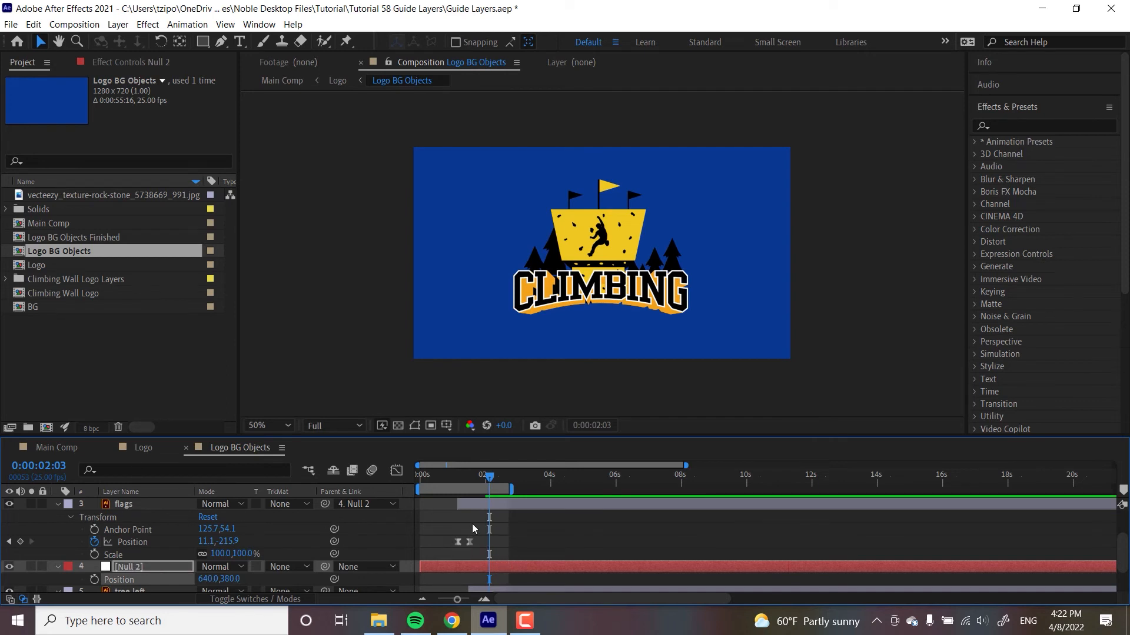
key("Delete")
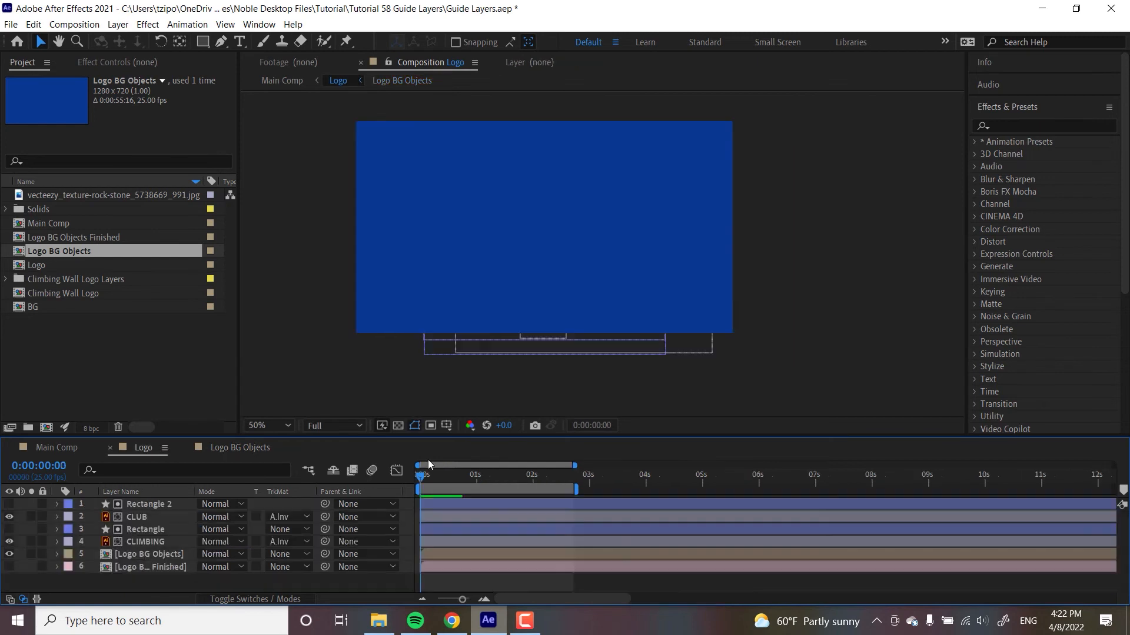
Check the logo animation by scrubbing the Logo composition to 0:00:02:08, and return to Logo BG Objects
left_click_drag(421, 475, 551, 480)
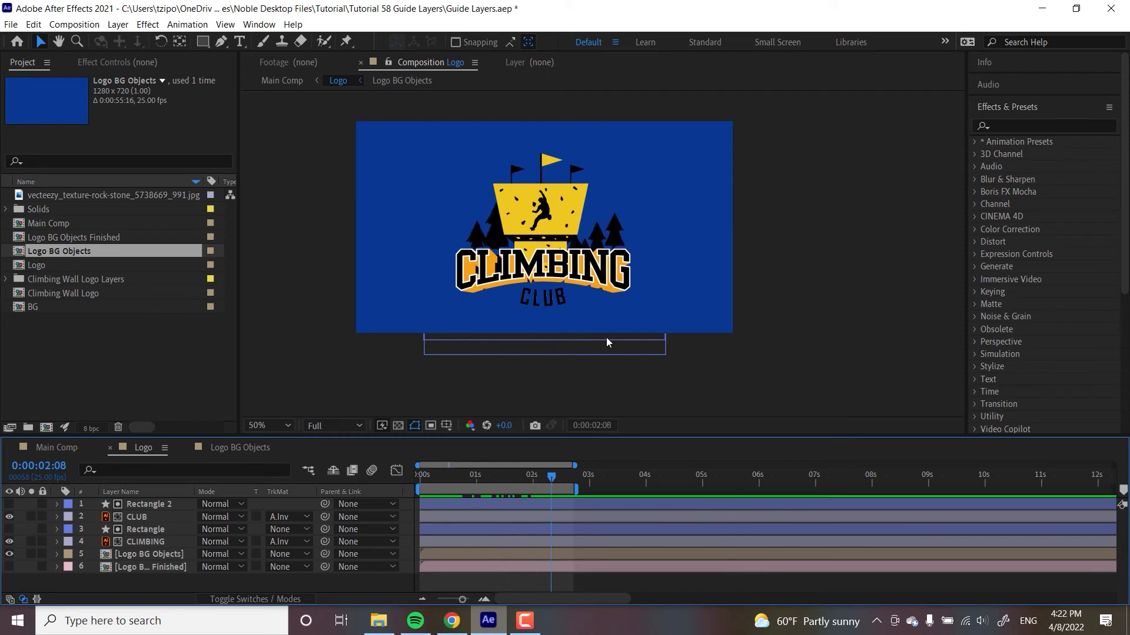
left_click(235, 448)
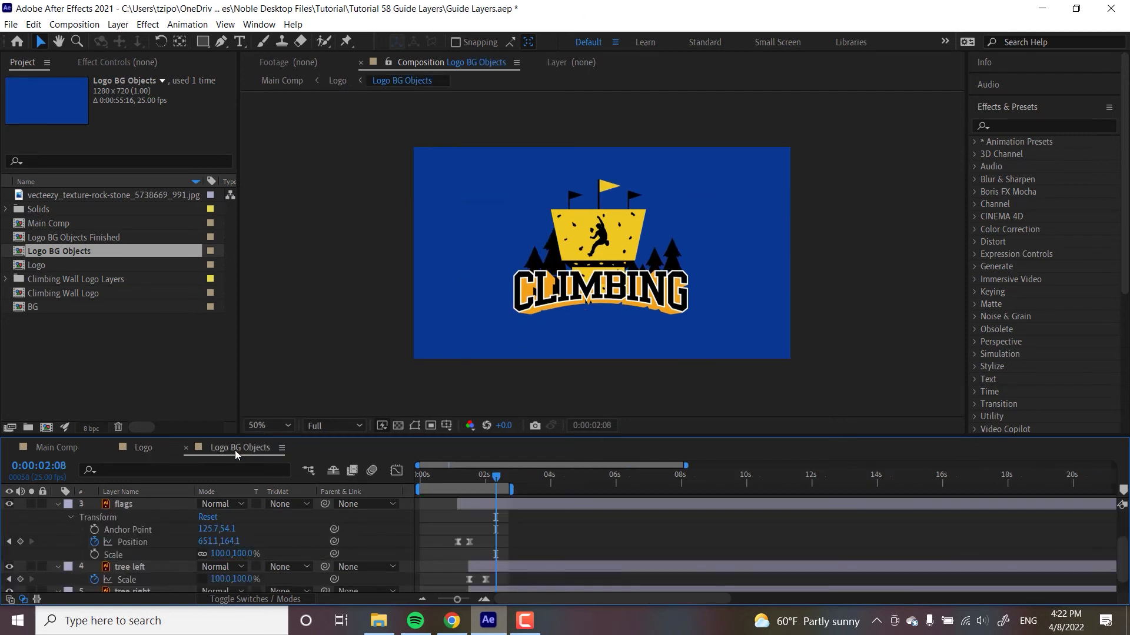
scroll(1121, 552, "down", 1)
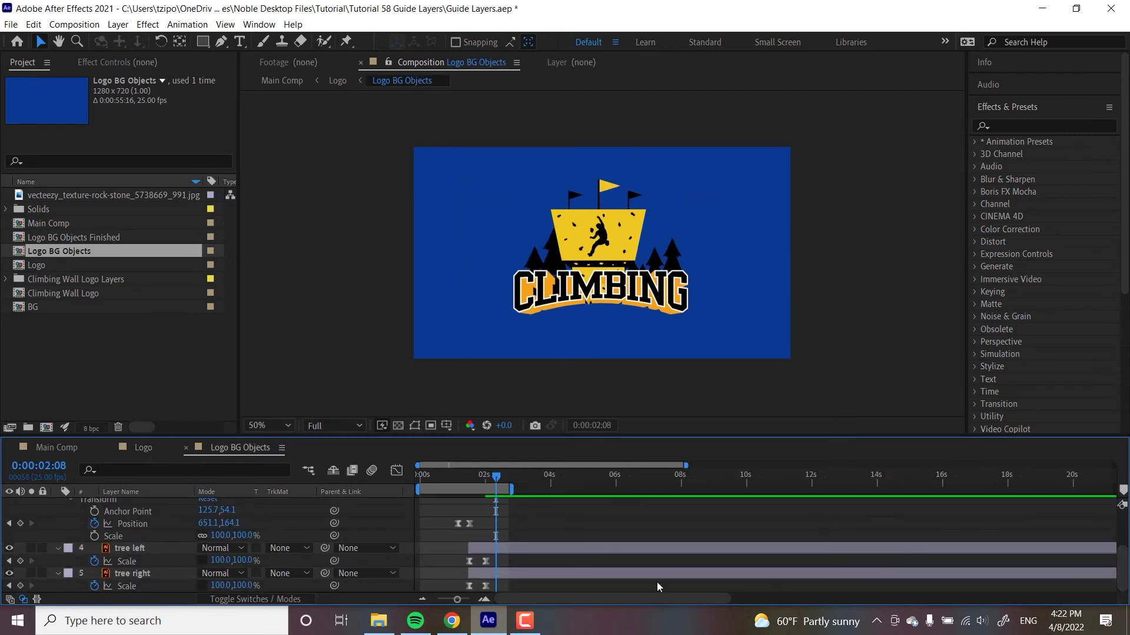
Move the tree left and tree right layers slightly outward, away from the climbing wall, behind the CLIMBING title
left_click(136, 549)
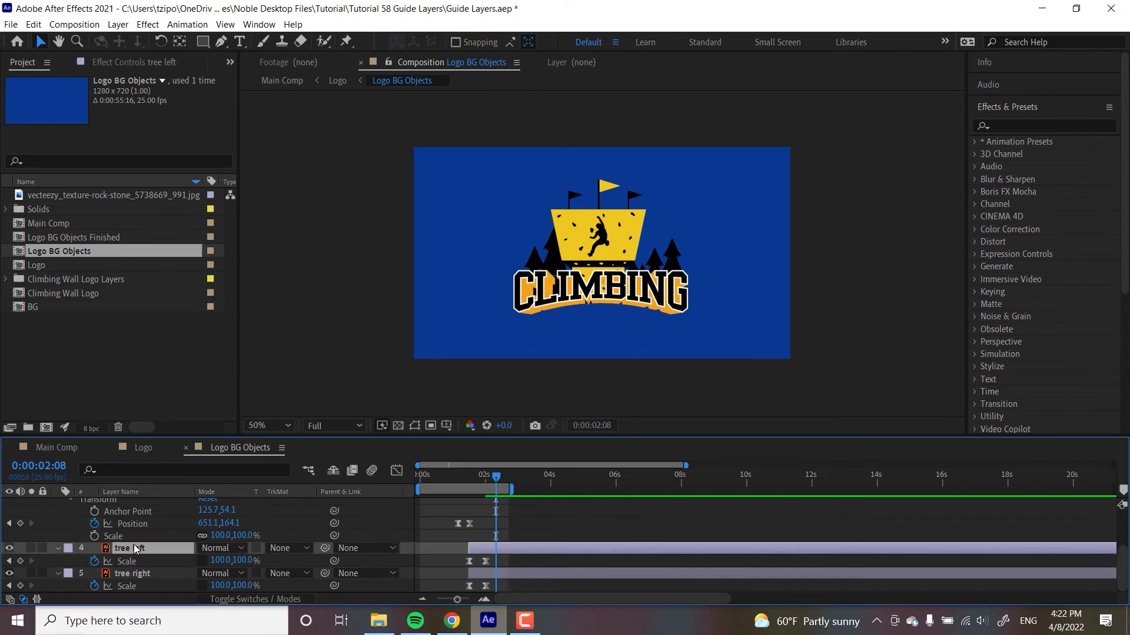
left_click(553, 266)
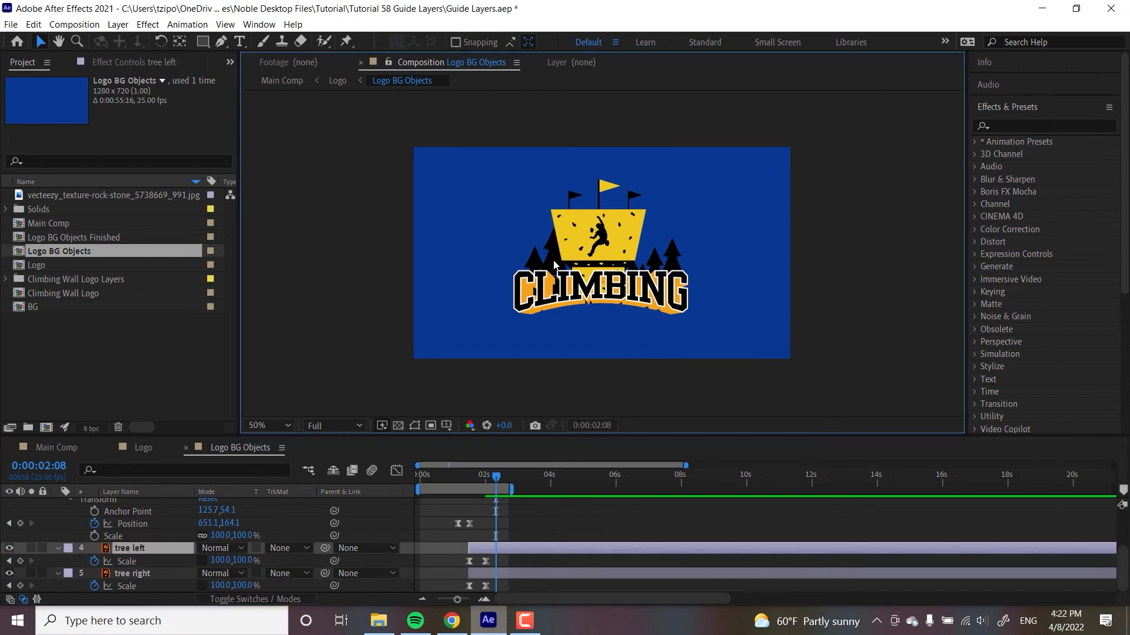
left_click(141, 574)
left_click_drag(672, 252, 676, 255)
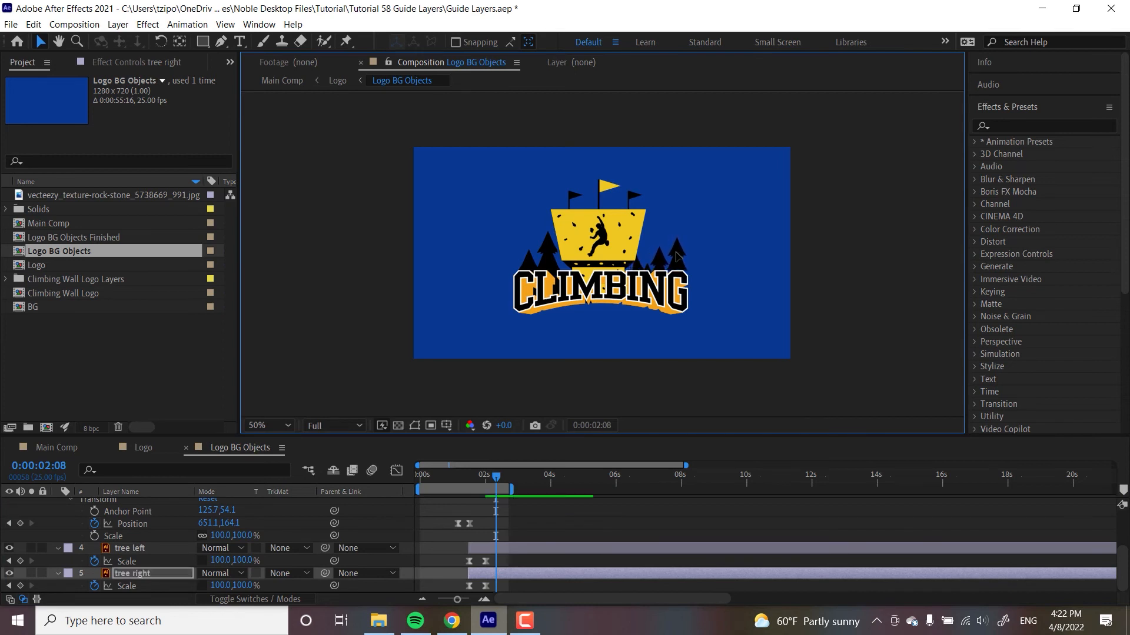
Check the tree placement in the Logo composition and preview the full logo animation in Main Comp
left_click(147, 452)
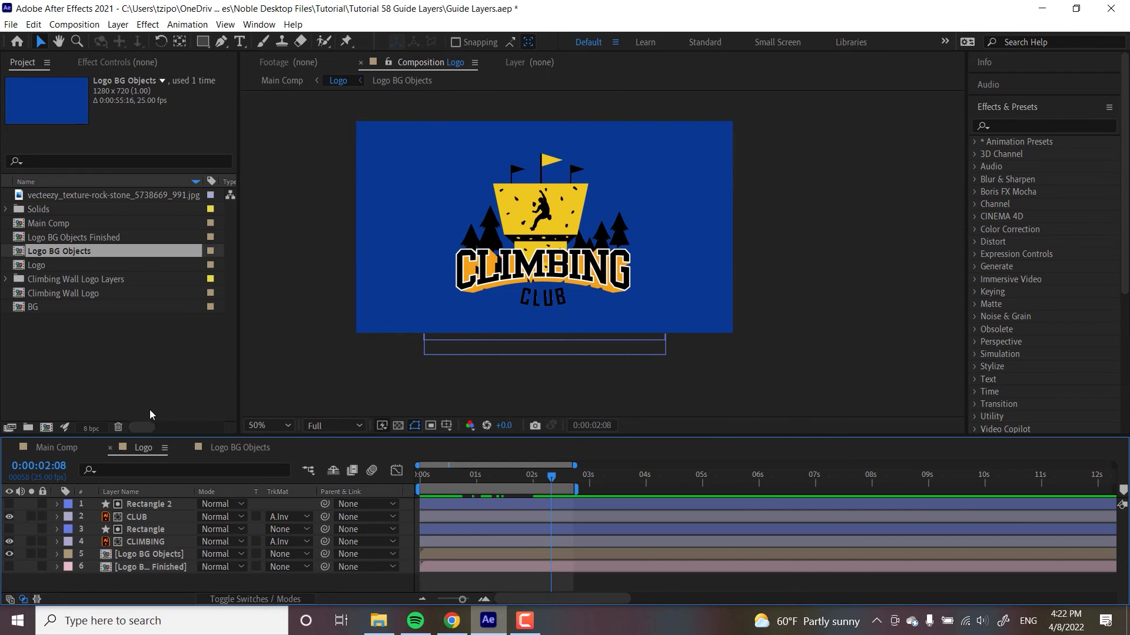
left_click(53, 447)
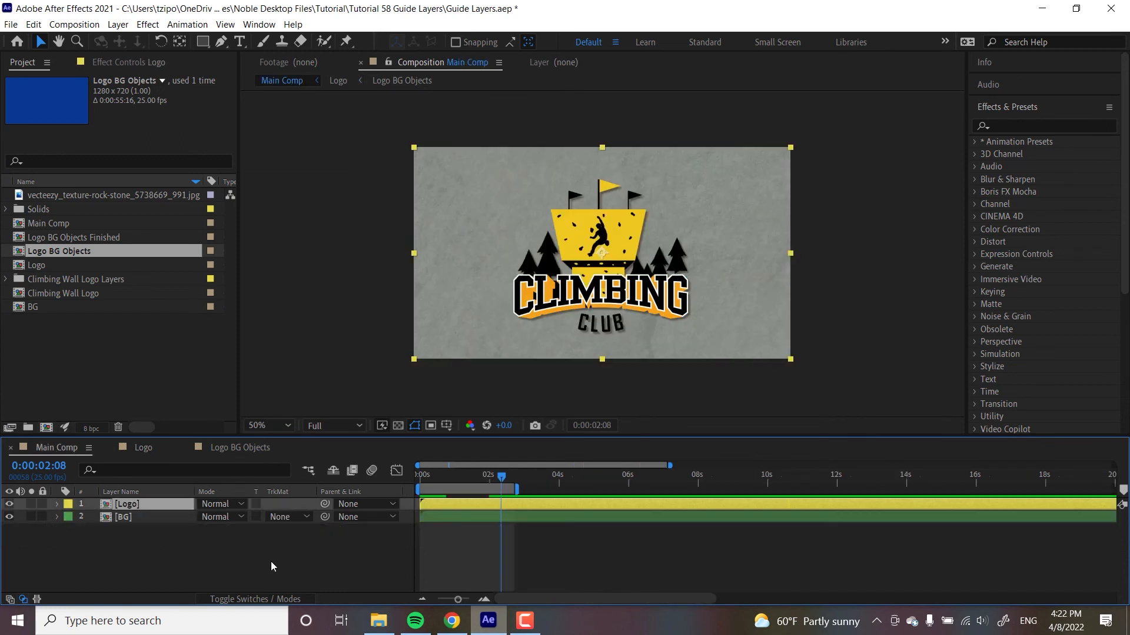
key("space")
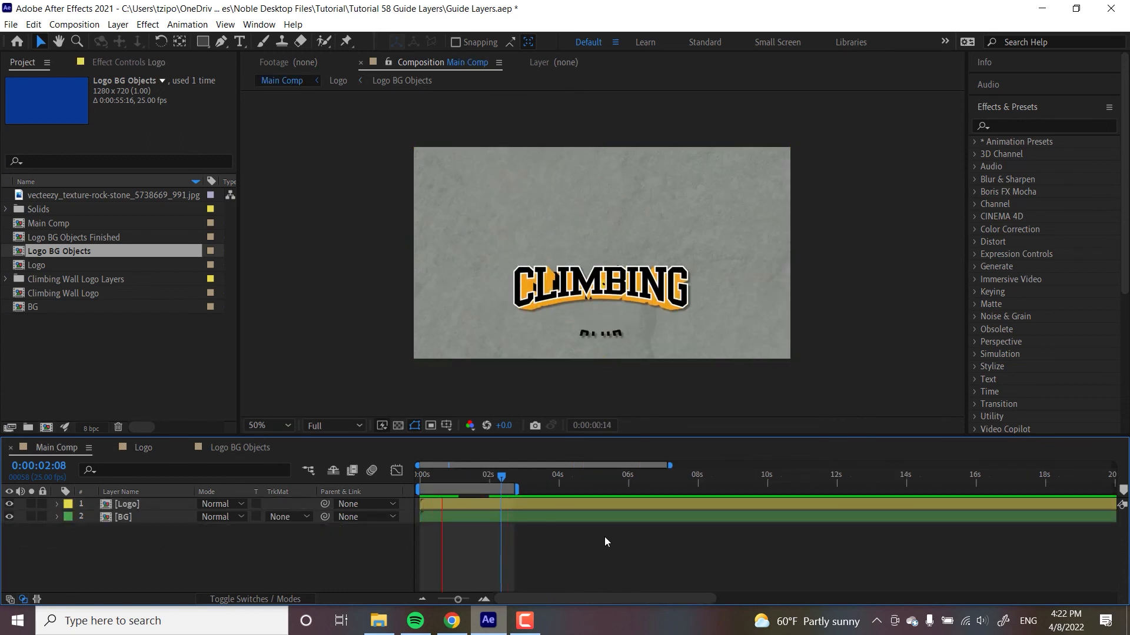
left_click(282, 331)
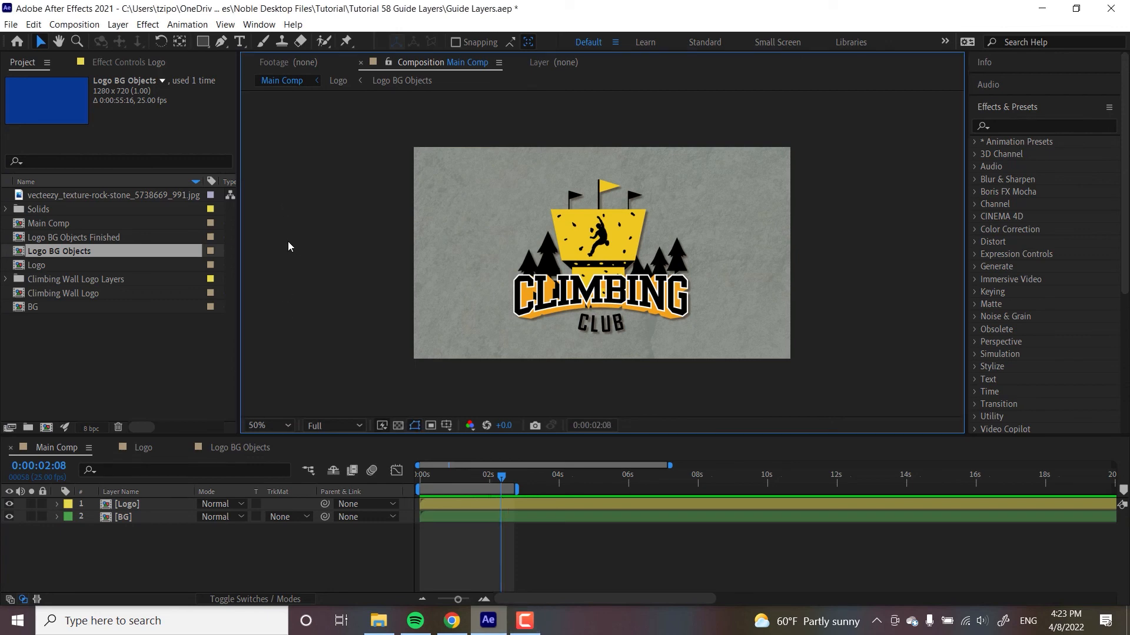